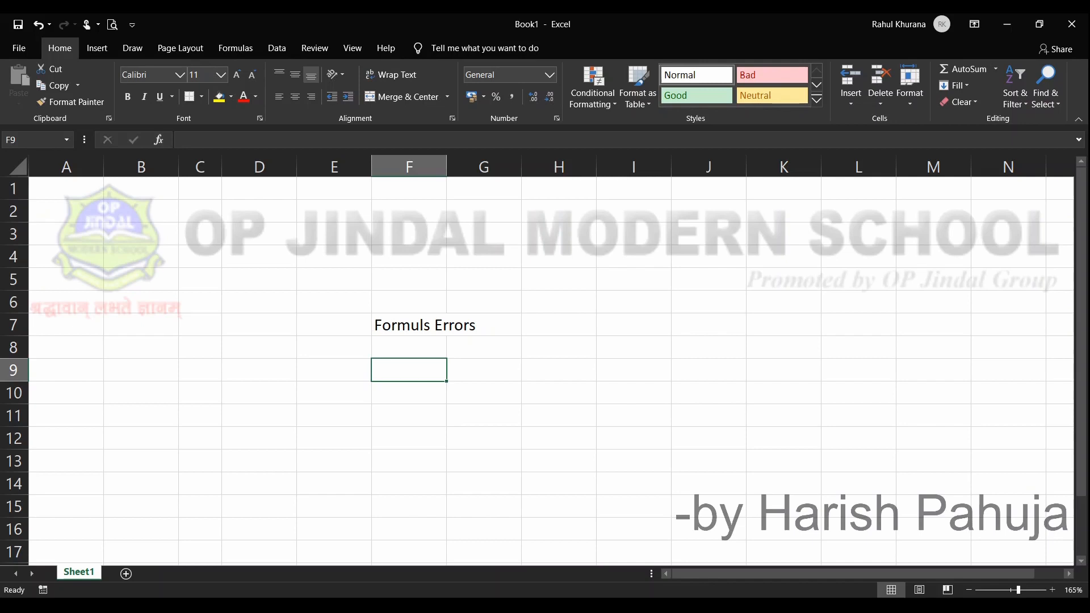
- Enter the headings Length, Breadth, Area and Perimeter in cells F9 to I9
type("Length")
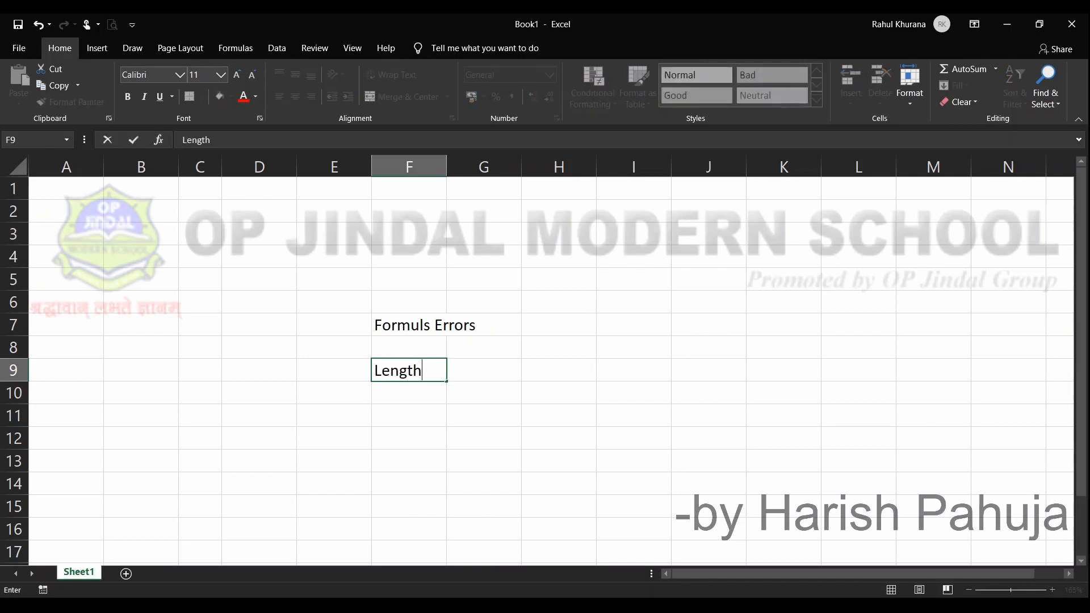
key("Tab")
type("Breadth")
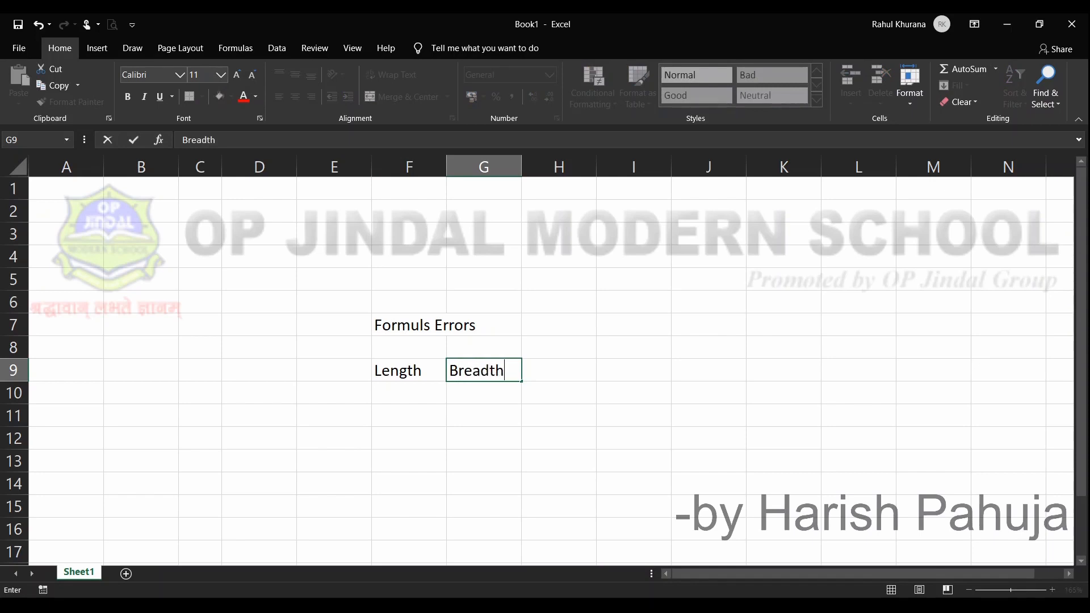
key("Tab")
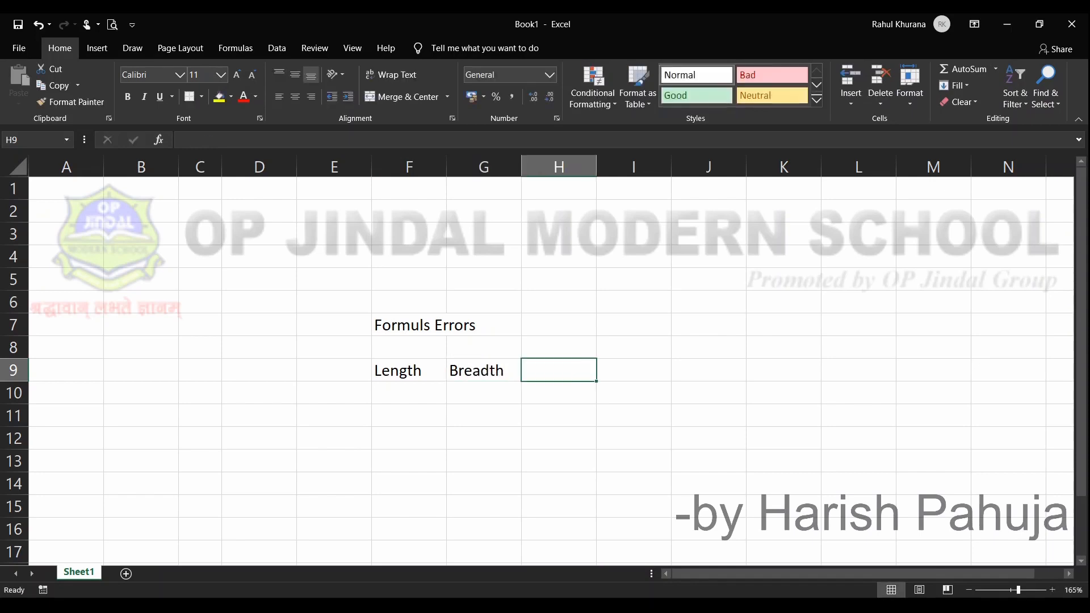
type("Area")
key("Tab")
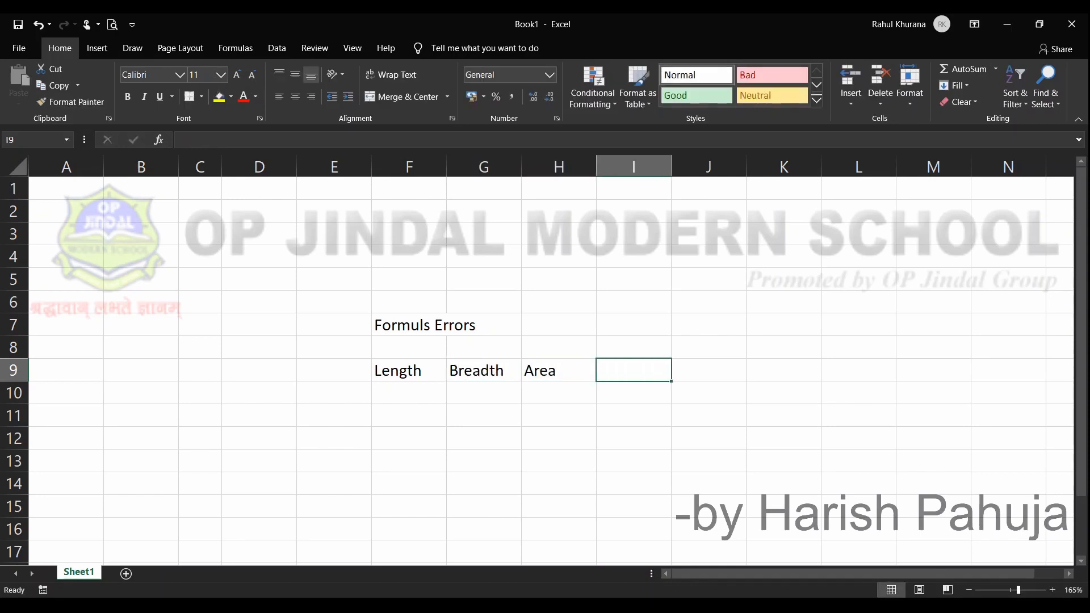
type("Perimeter")
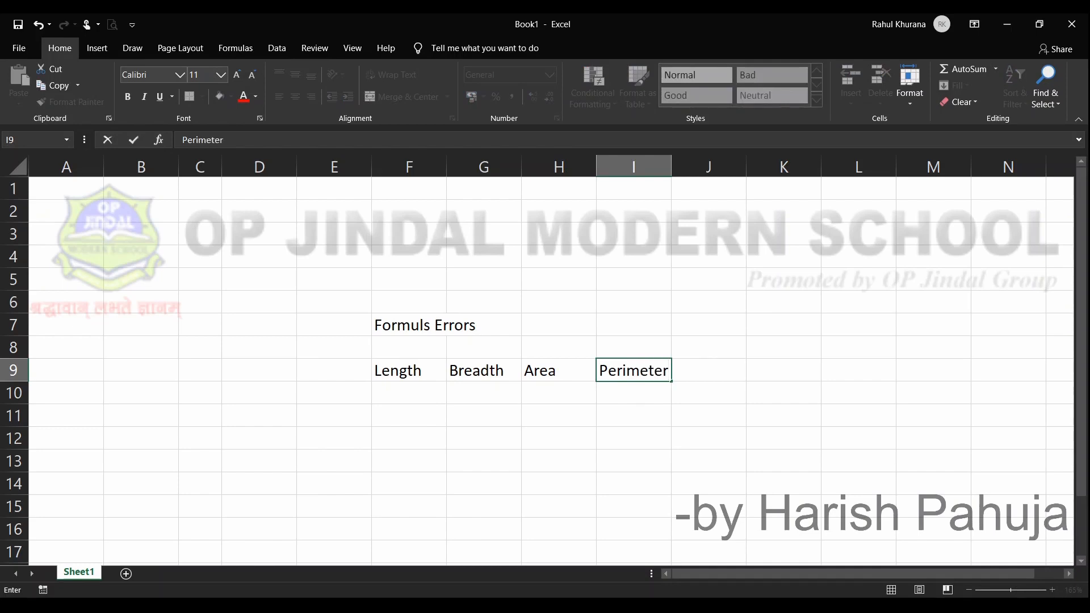
key("Return")
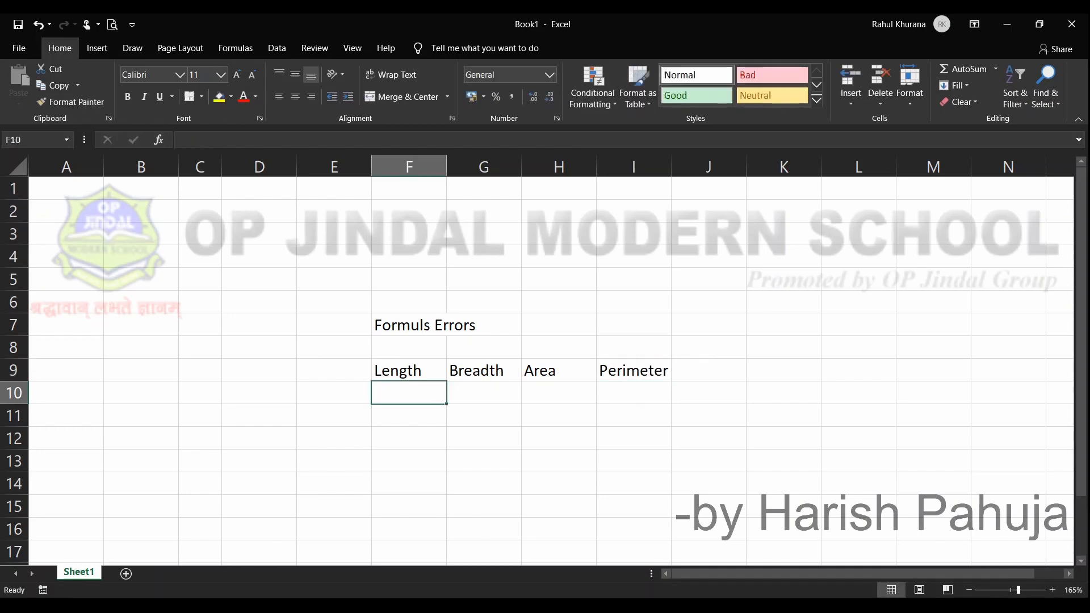
- Enter a length of 90 in F10 and a breadth of 67 in G10
type("90")
key("Tab")
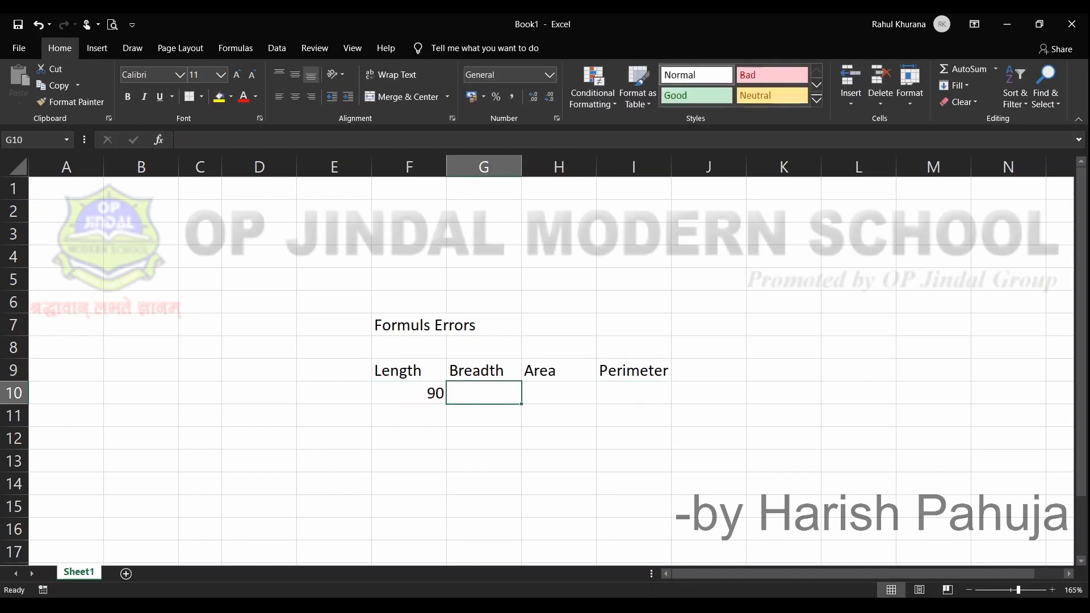
type("67")
key("Tab")
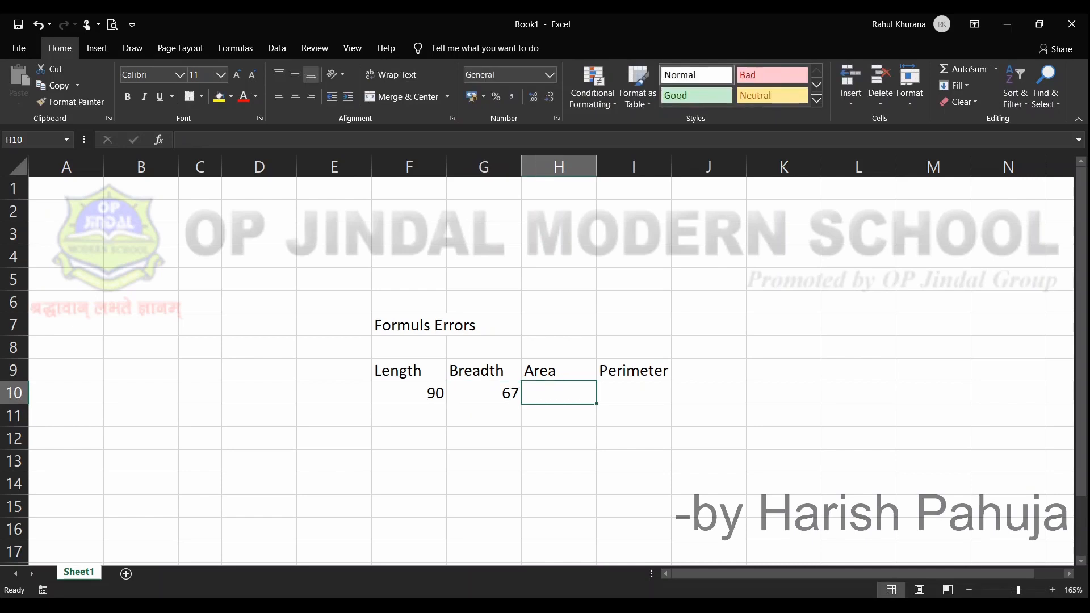
- Calculate the area in H10 with the formula =F10*G10
type("=")
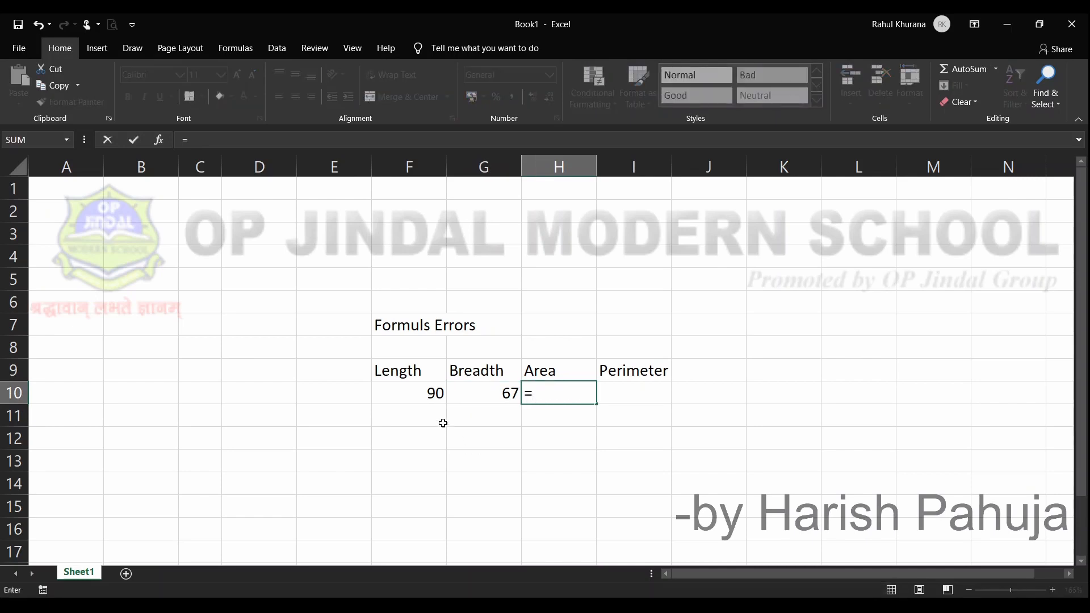
left_click(416, 397)
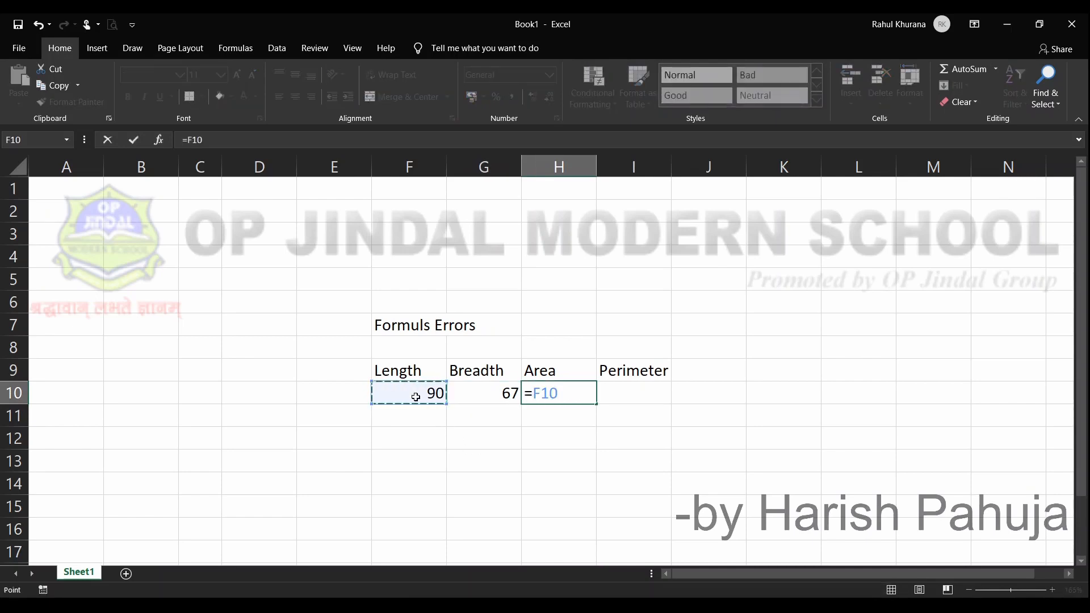
type("*")
left_click(478, 394)
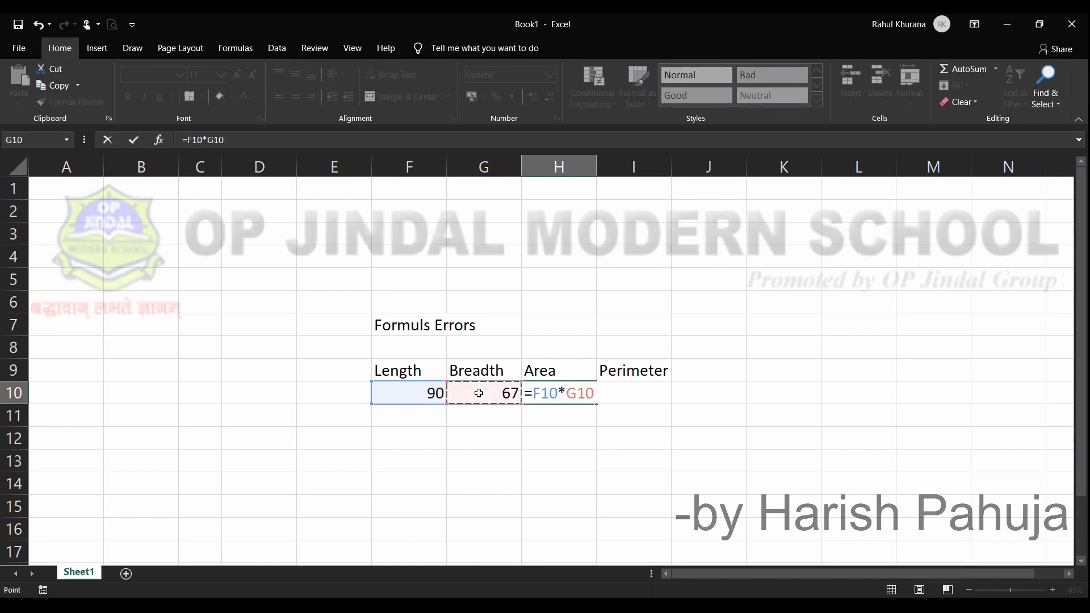
key("Return")
key("Up")
- Calculate the perimeter in I10 with the formula =2*(F10+G10)
left_click(478, 394)
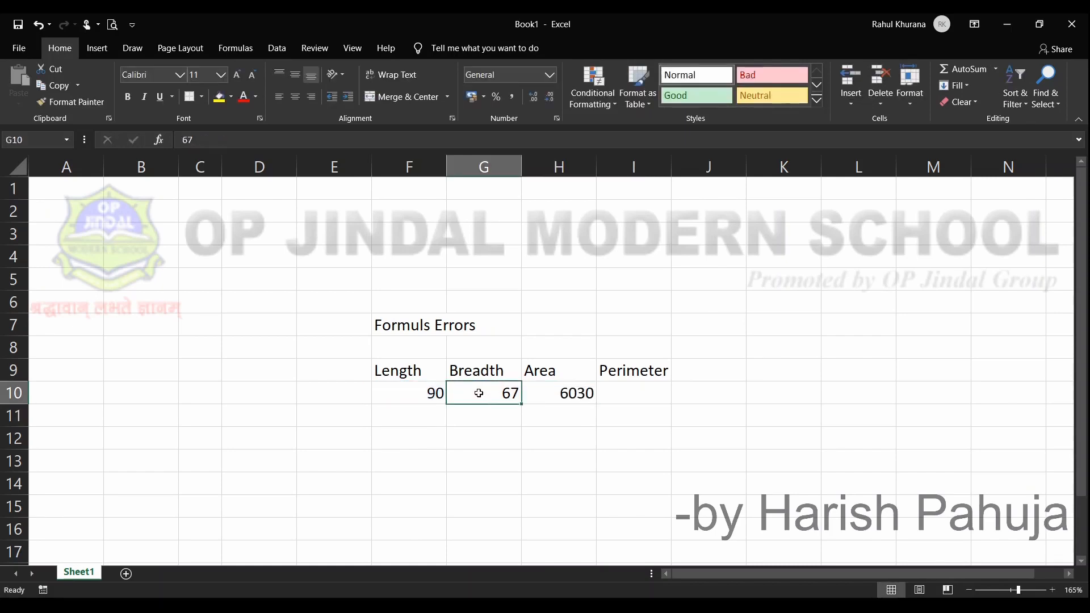
key("Right")
key("Right")
type("=")
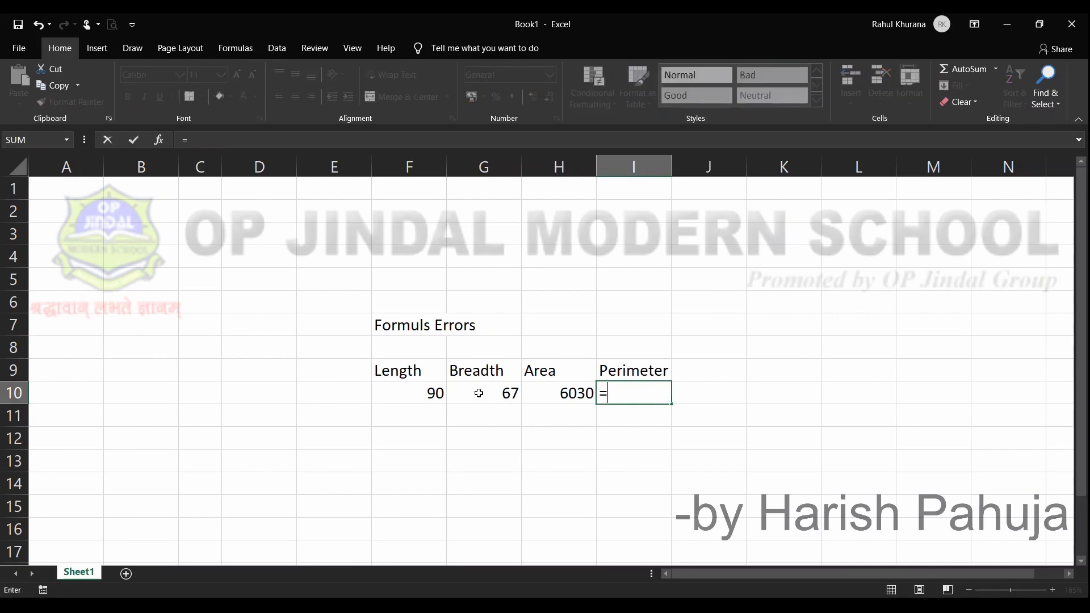
type("2*(")
left_click(422, 396)
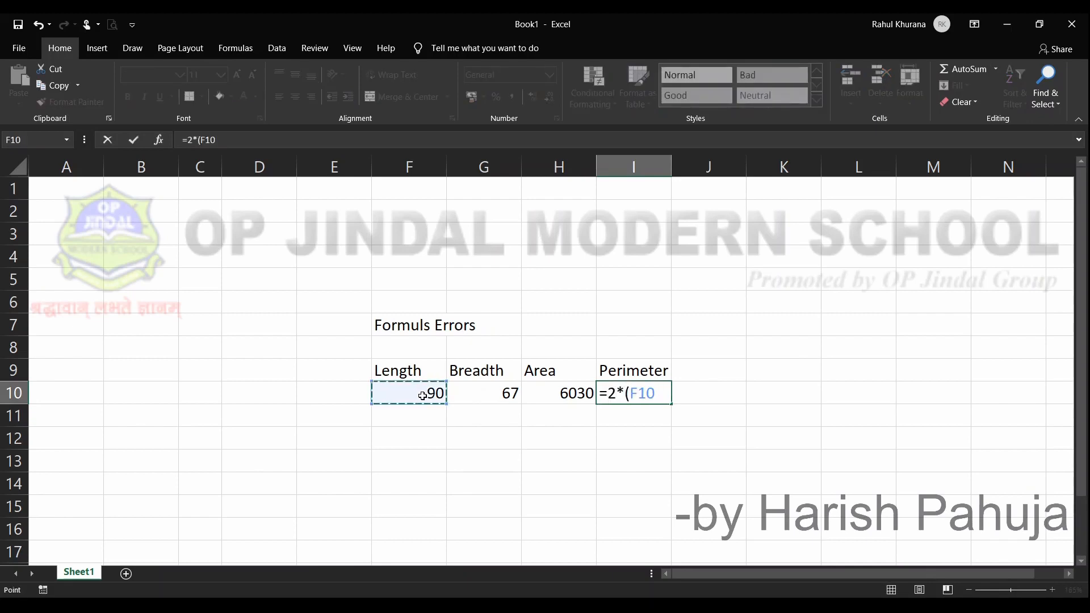
type("+")
left_click(463, 395)
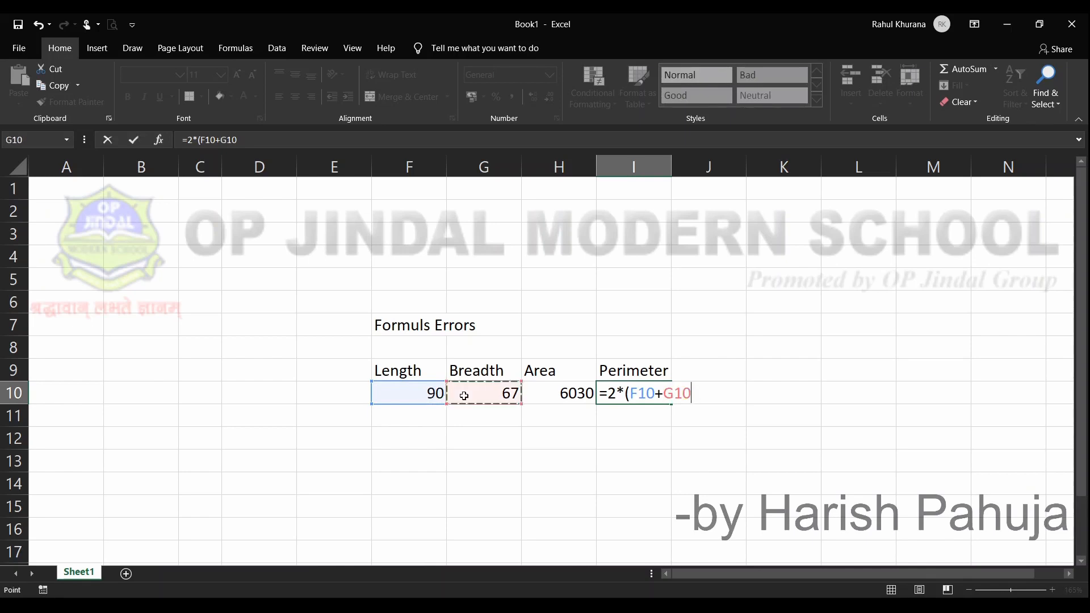
type(")")
key("Return")
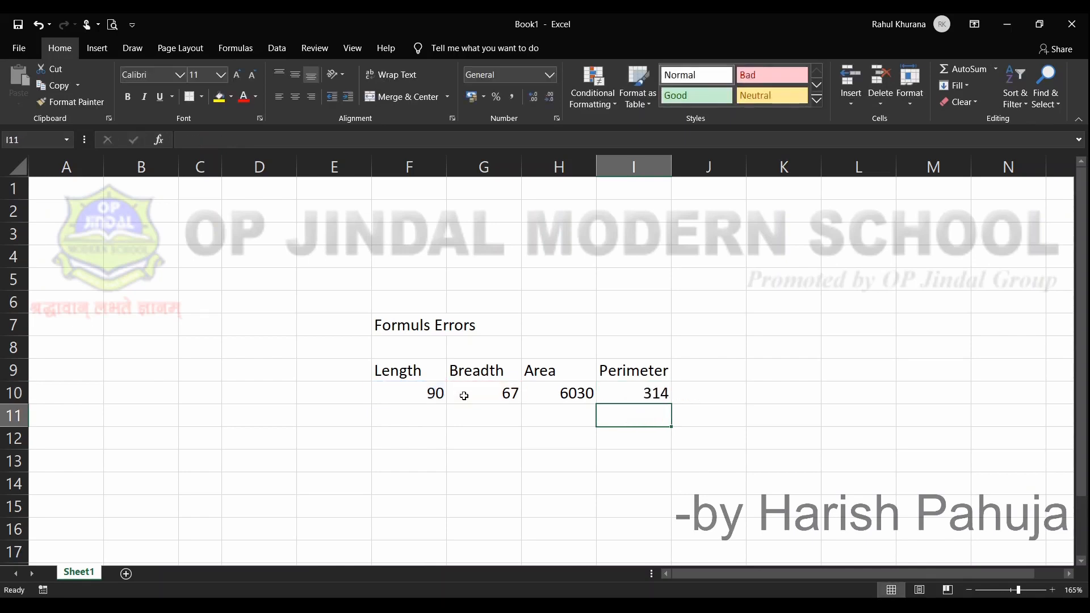
- Change the length in F10 to 123456 and the breadth in G10 to 2345679
key("Up")
key("Left")
key("Left")
key("Left")
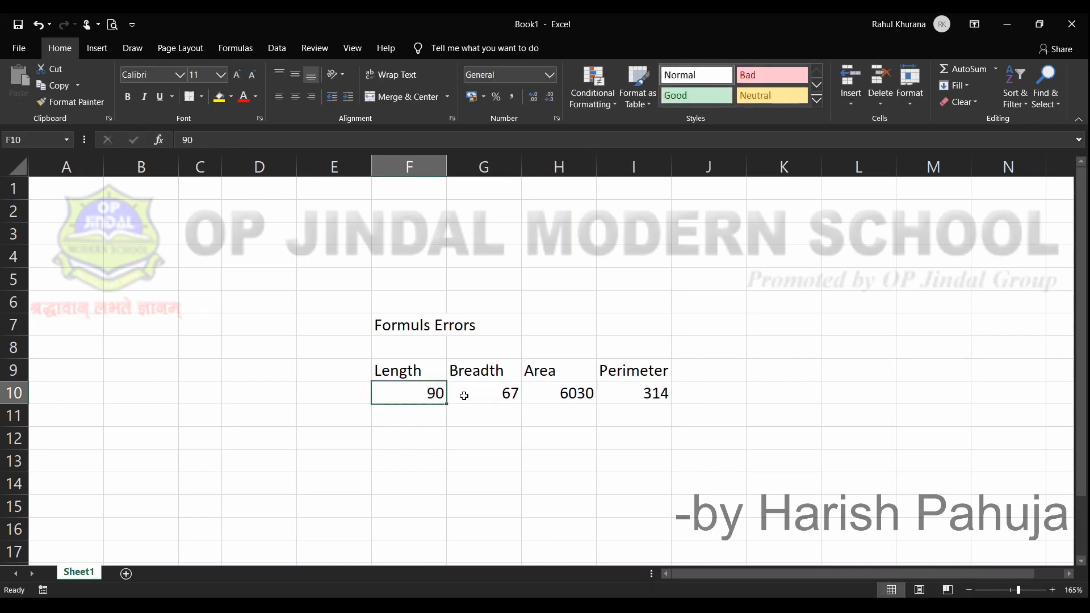
type("123456")
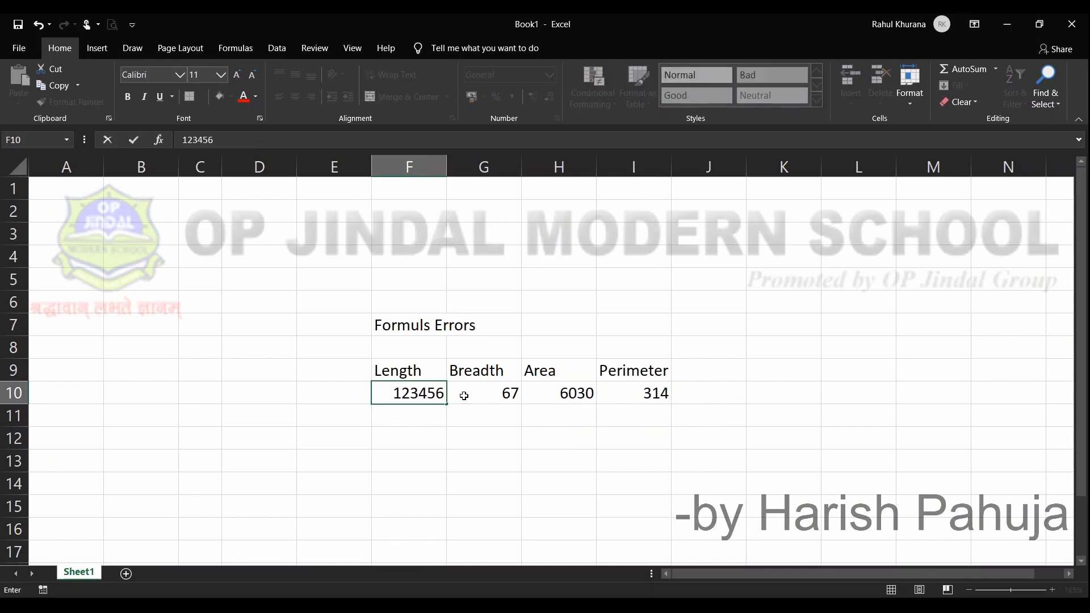
left_click(464, 396)
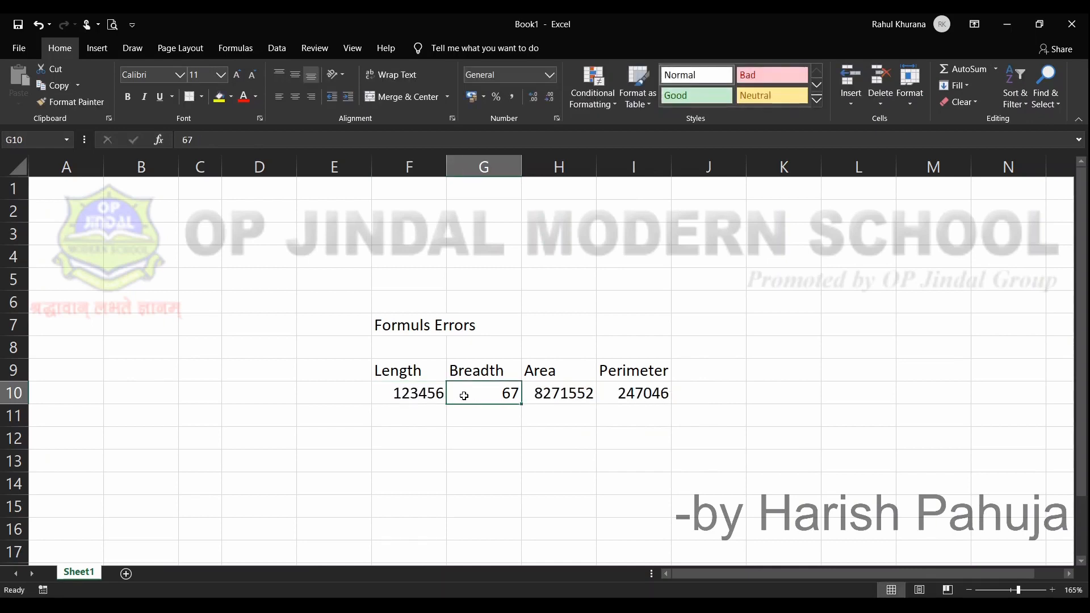
type("2345679")
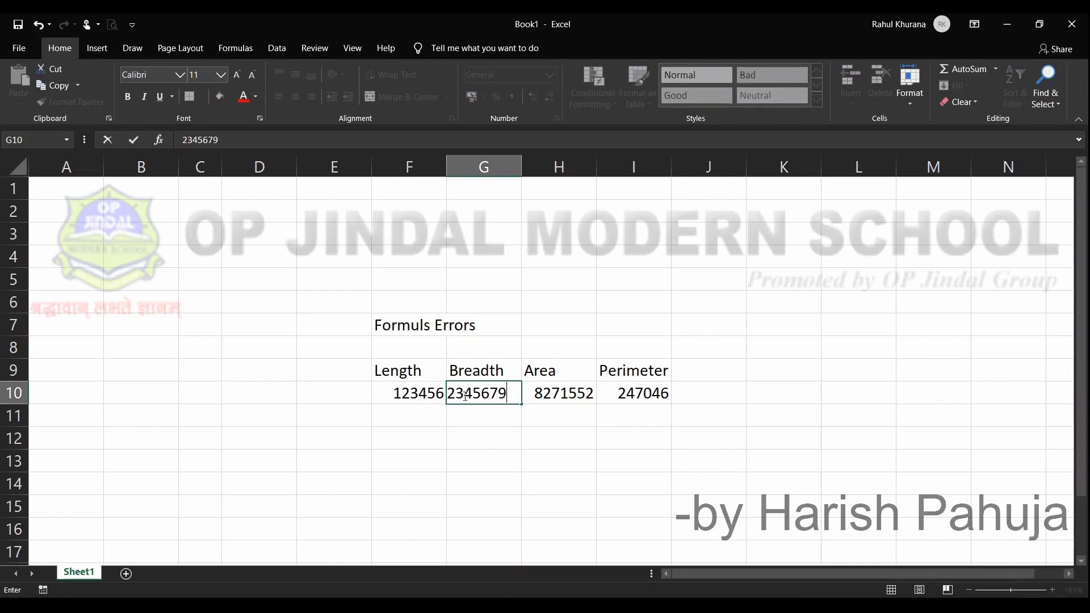
key("Return")
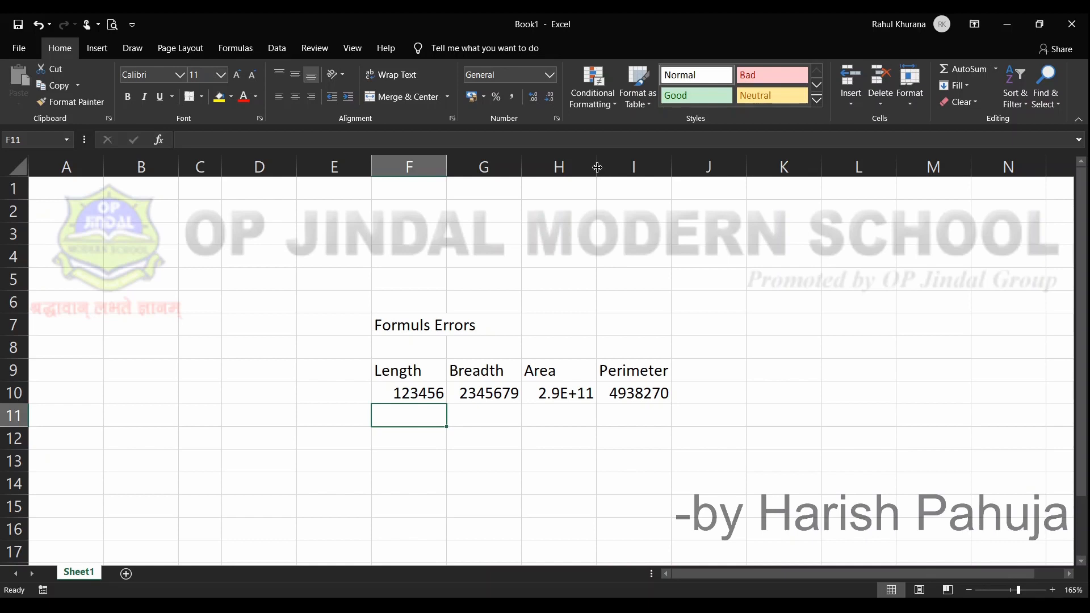
- Narrow columns H and I until their numbers no longer fit, then widen column I slightly
left_click_drag(598, 167, 567, 166)
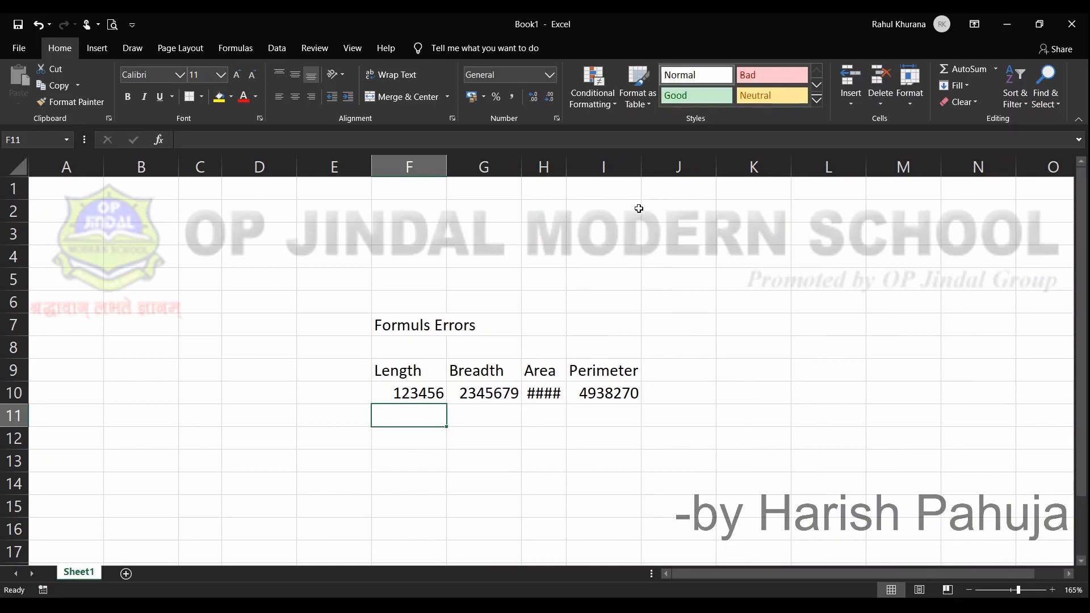
left_click_drag(642, 171, 614, 169)
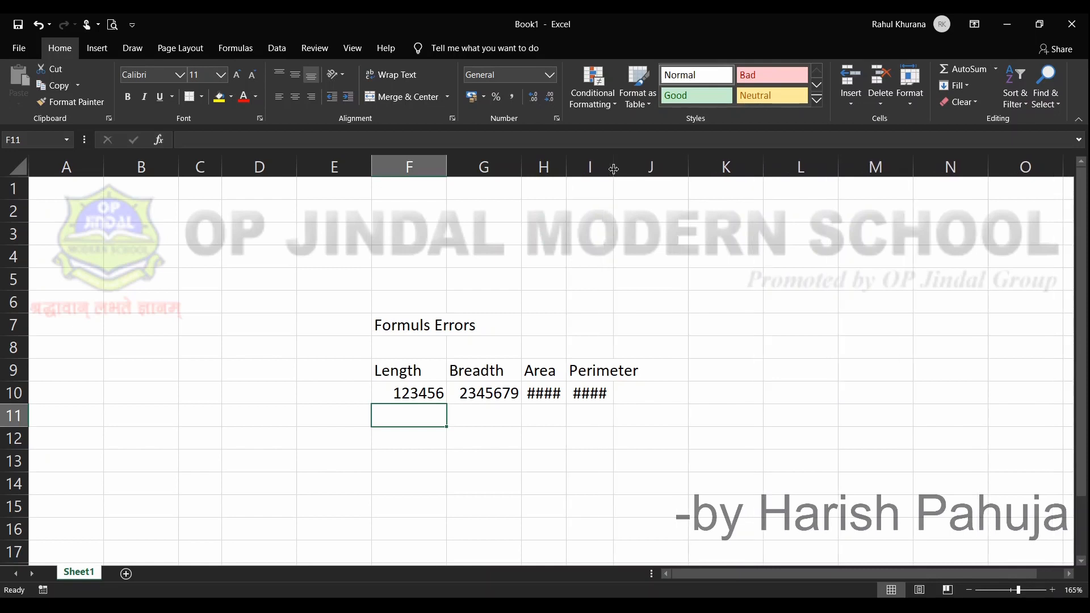
left_click_drag(614, 169, 622, 169)
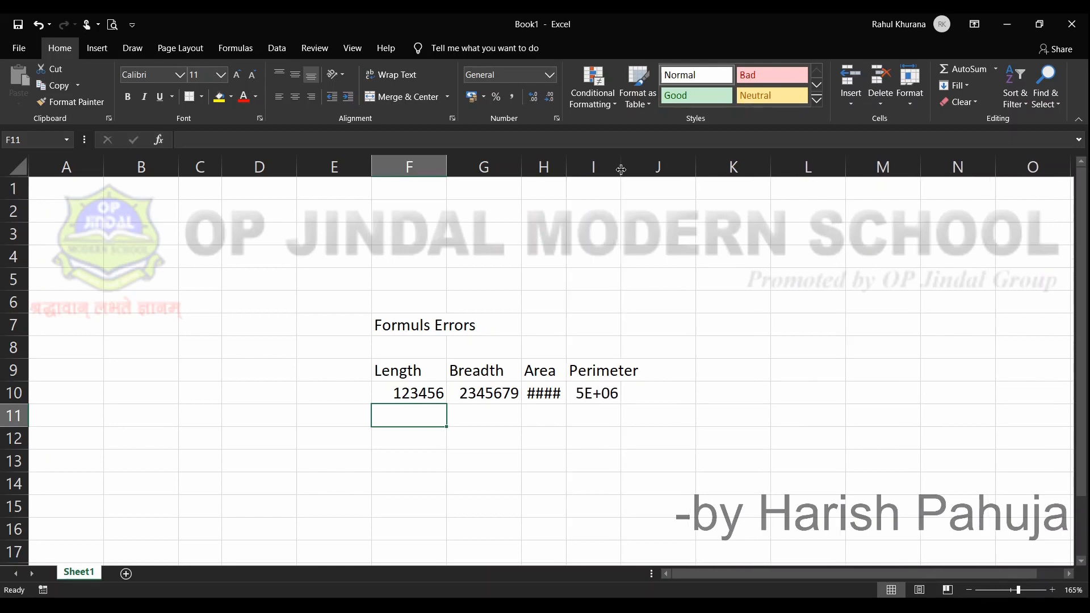
- AutoFit the widths of columns H and I to their contents
double_click(566, 166)
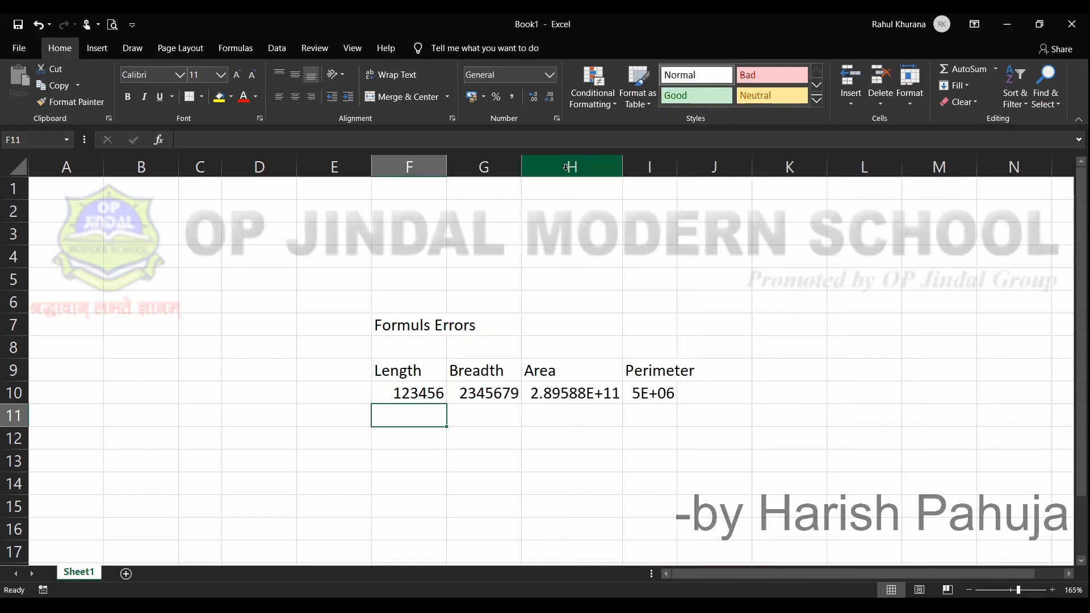
double_click(682, 166)
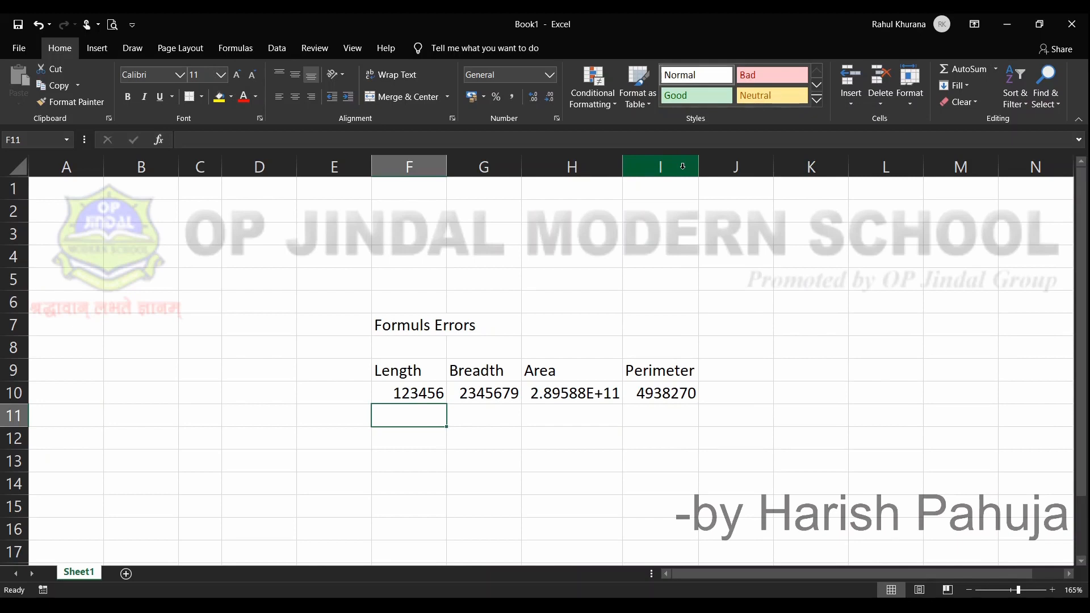
- Replace the area formula in H10 with =PRODUCT(F10,G10)
key("Up")
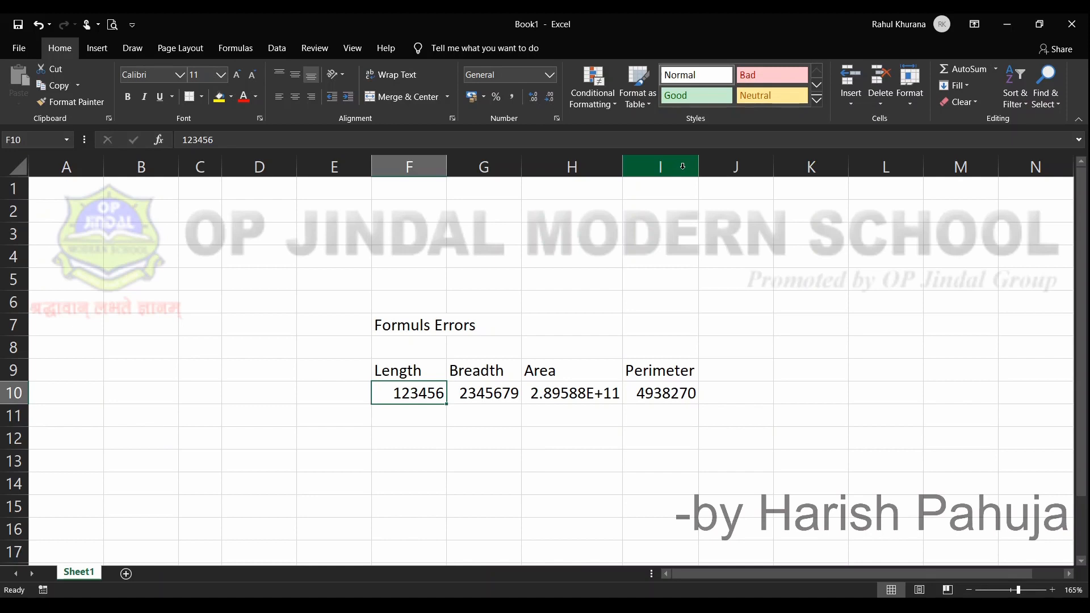
key("Right")
key("Right")
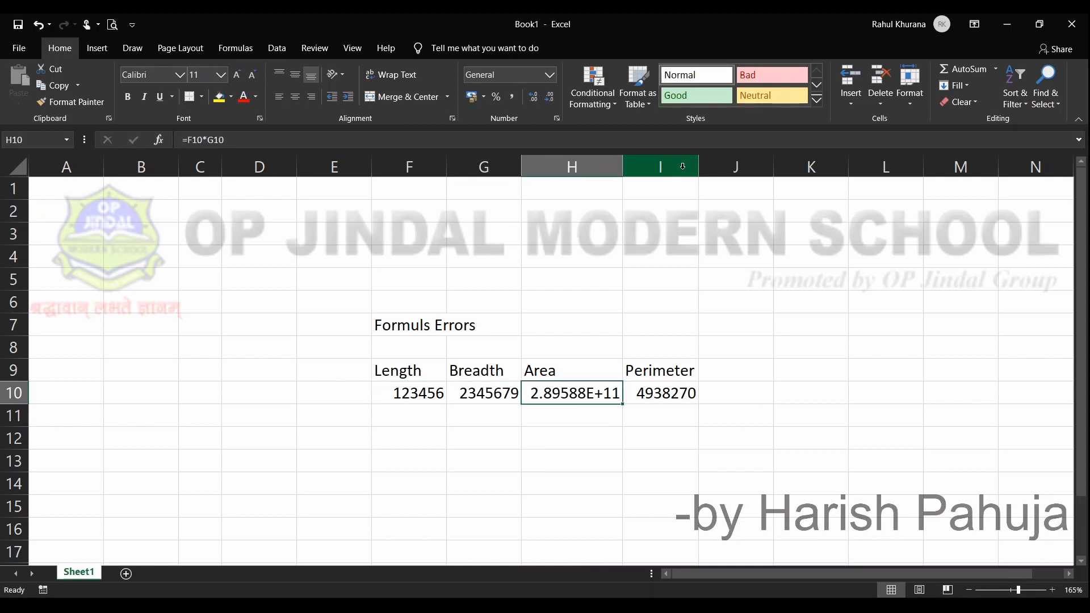
key("F2")
key("BackSpace")
key("BackSpace")
key("BackSpace")
key("BackSpace")
key("BackSpace")
key("BackSpace")
key("BackSpace")
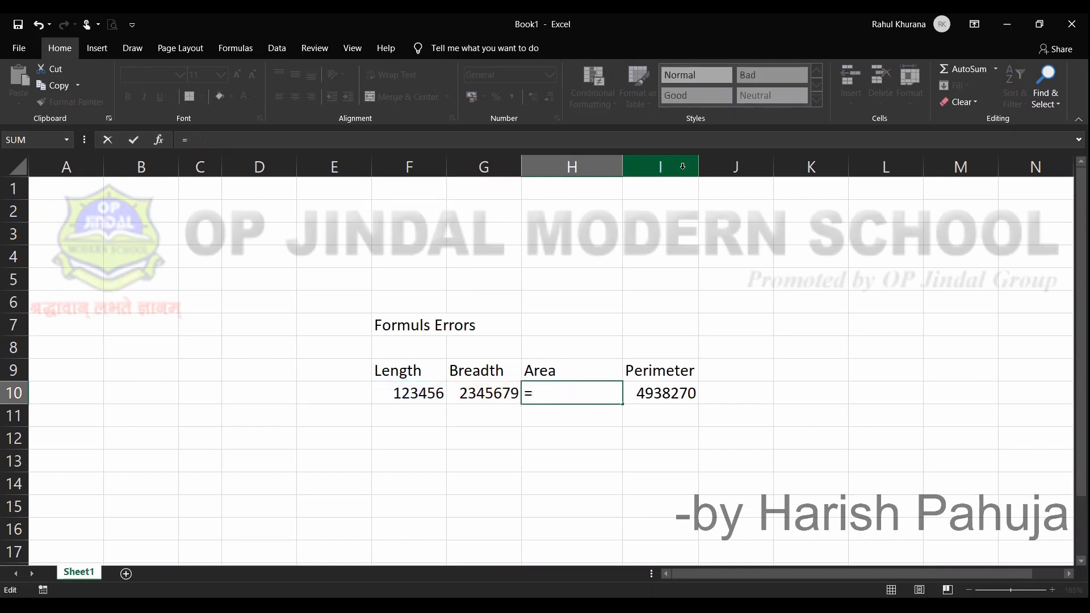
type("pr")
key("Tab")
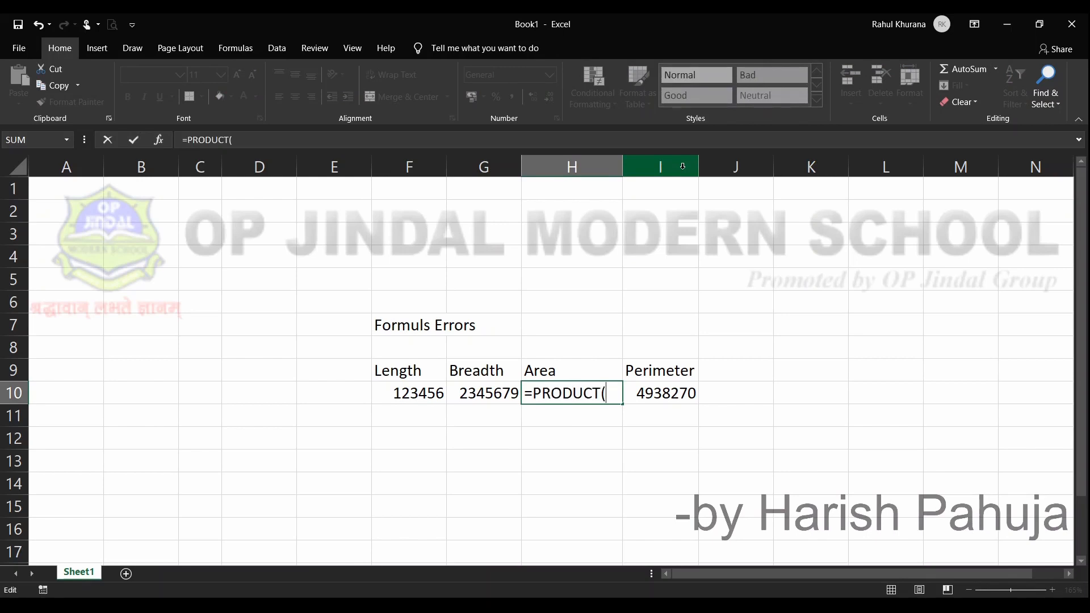
left_click(409, 394)
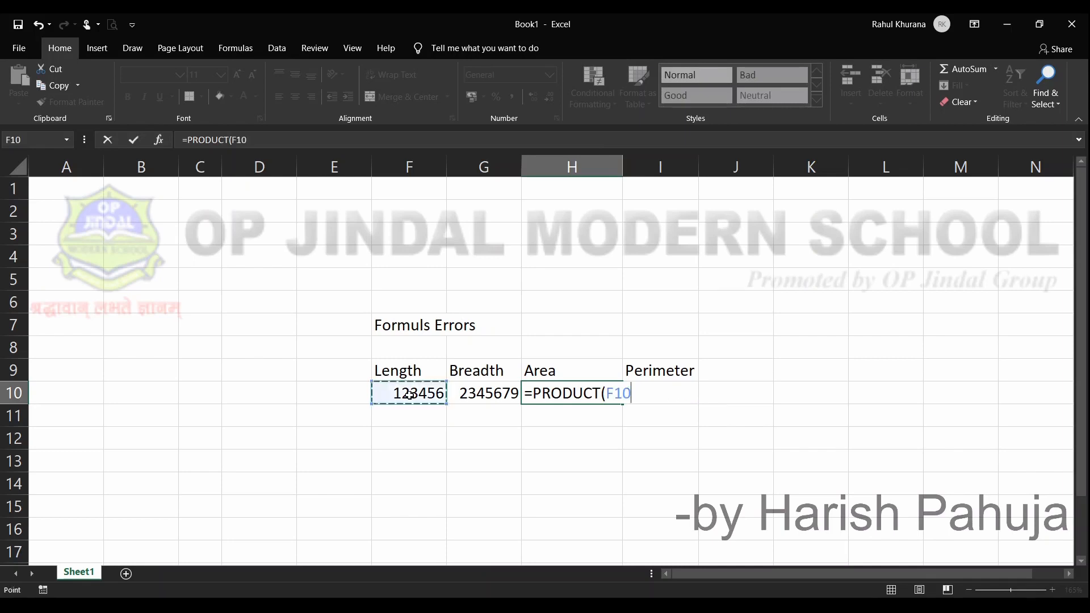
type(",")
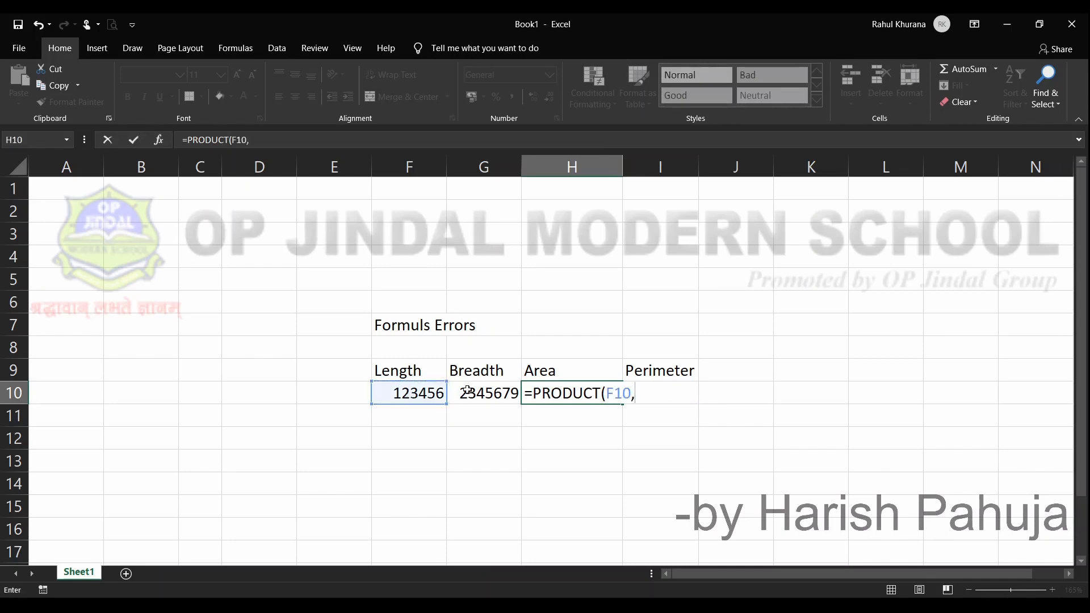
left_click(482, 389)
type(")")
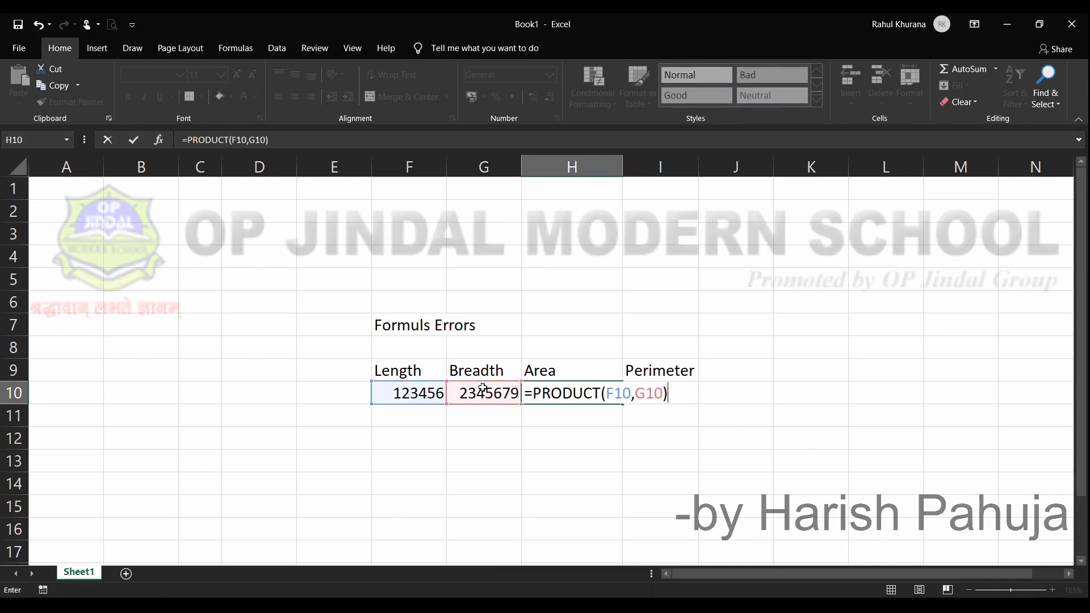
key("Return")
key("Up")
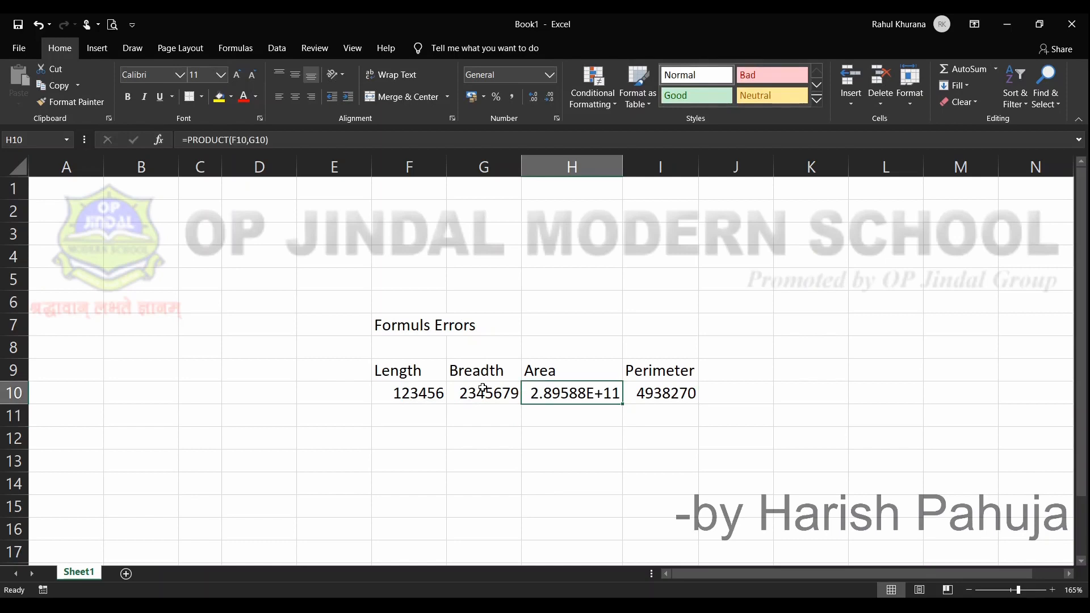
- Shorten the function name in the area formula in H10 so it reads =PROD(F10,G10)
key("F2")
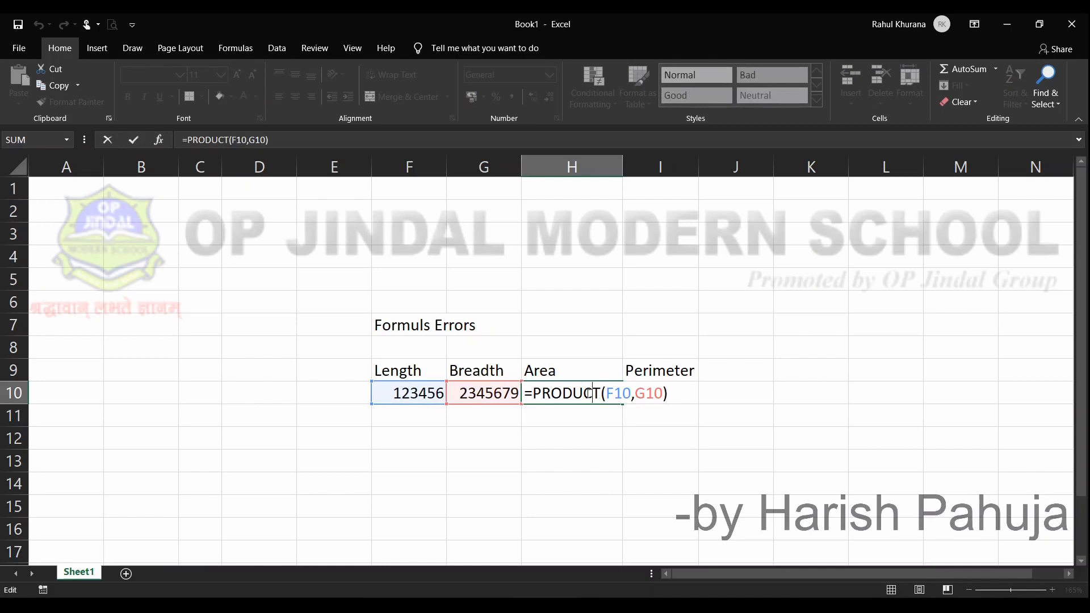
key("Left")
key("Right")
key("Right")
key("BackSpace")
key("BackSpace")
key("BackSpace")
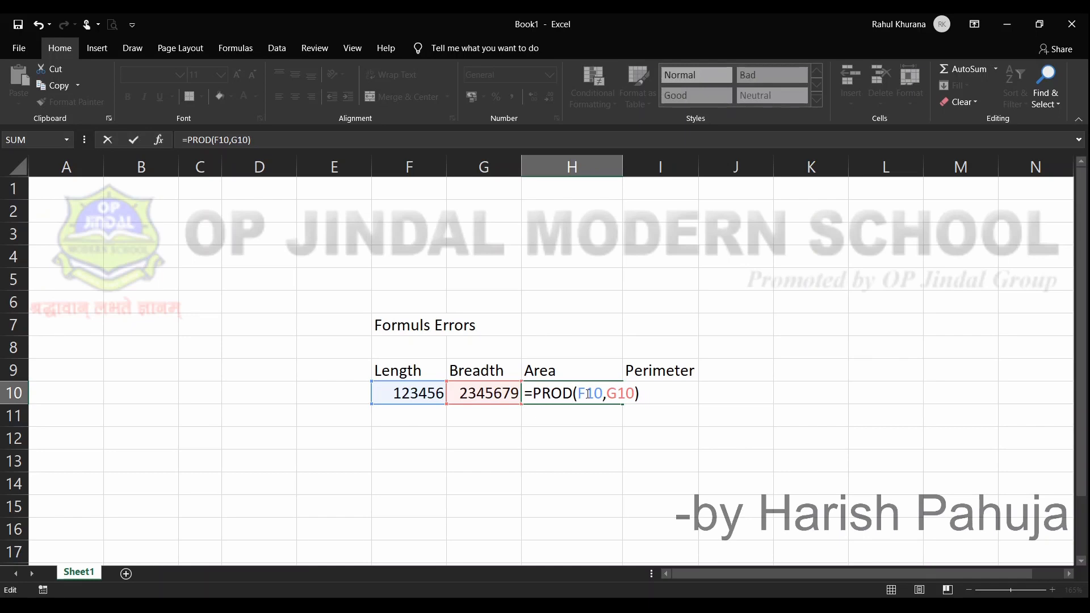
key("End")
key("Return")
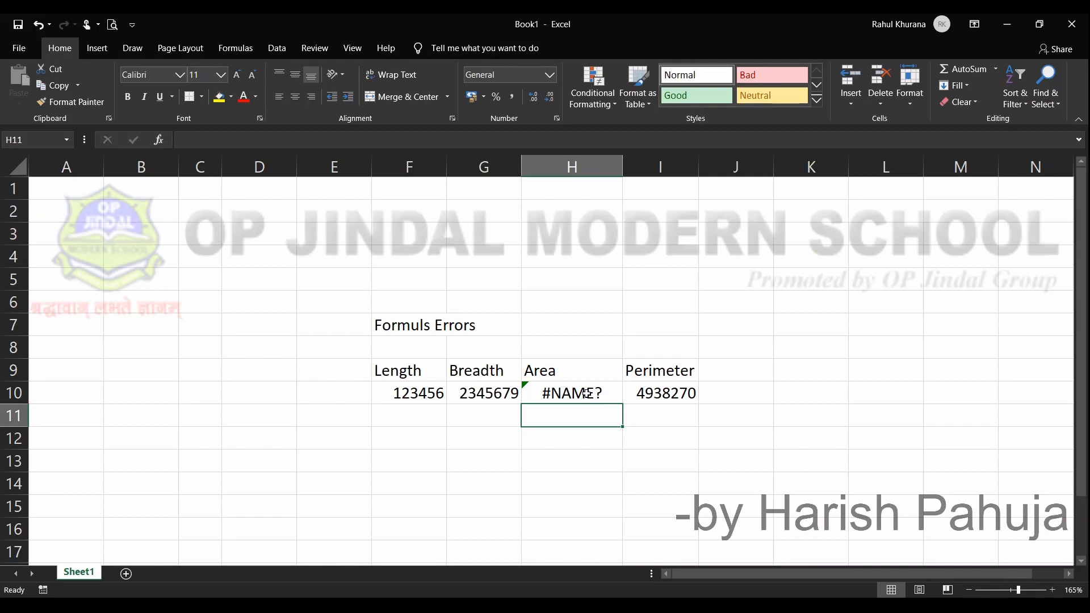
key("Up")
key("Up")
key("Right")
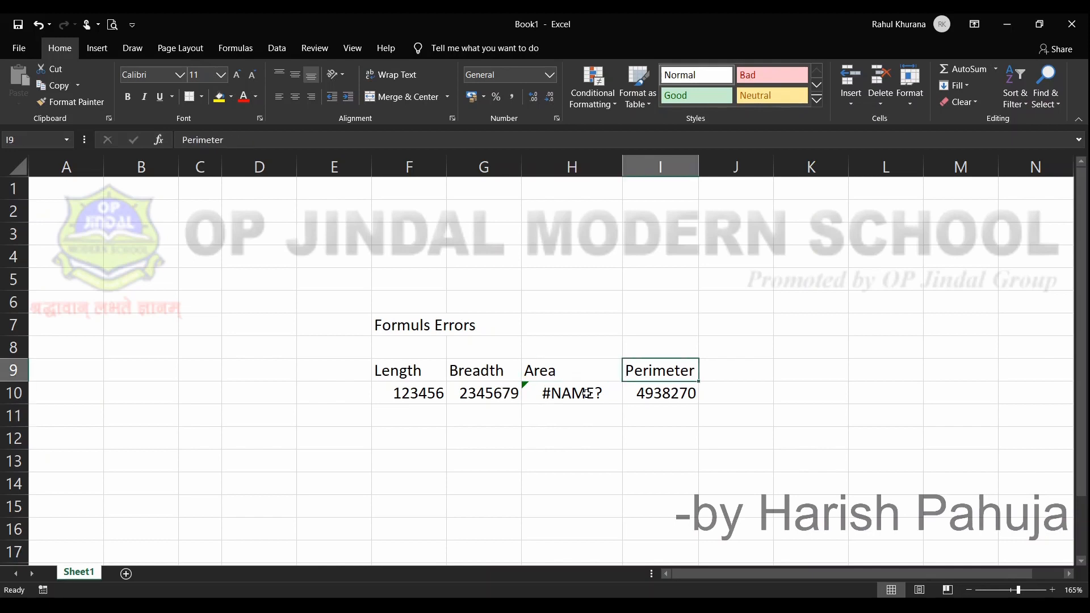
key("Right")
key("Down")
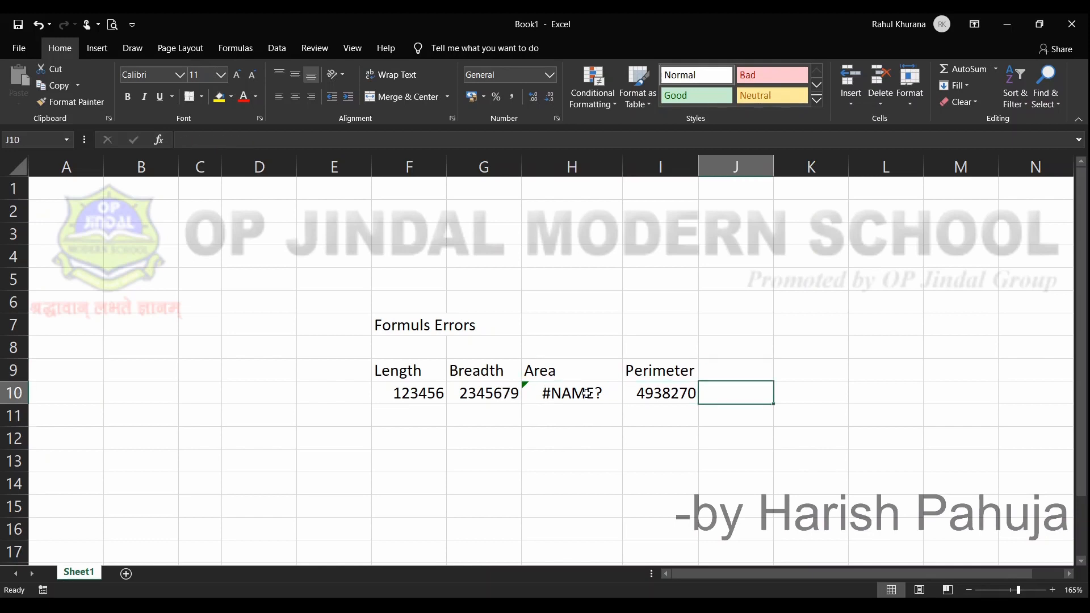
key("Left")
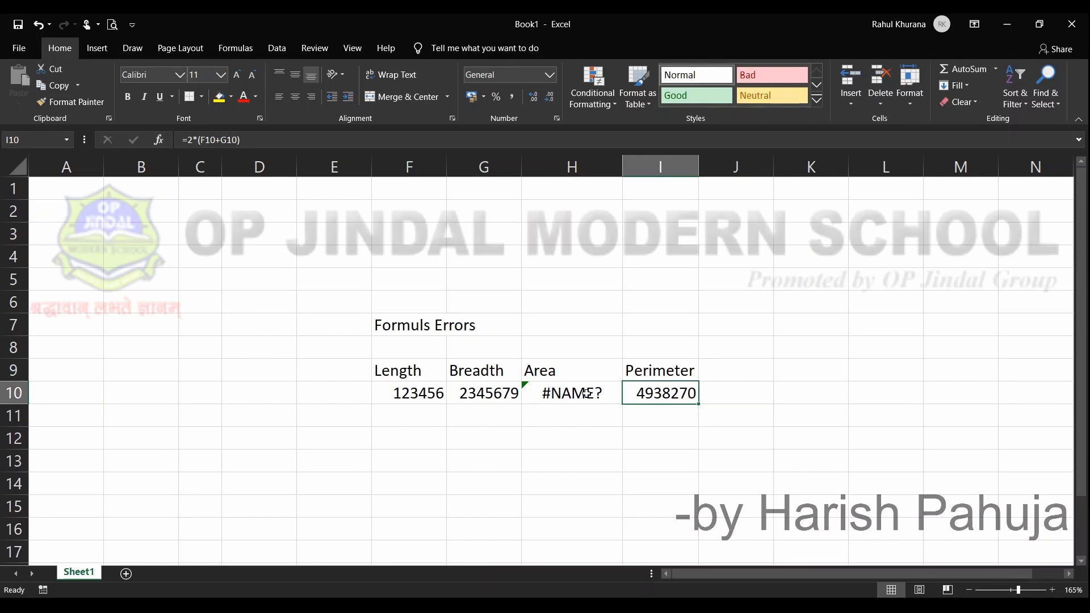
- Replace the area formula in H10 with =F10/G10
left_click(587, 393)
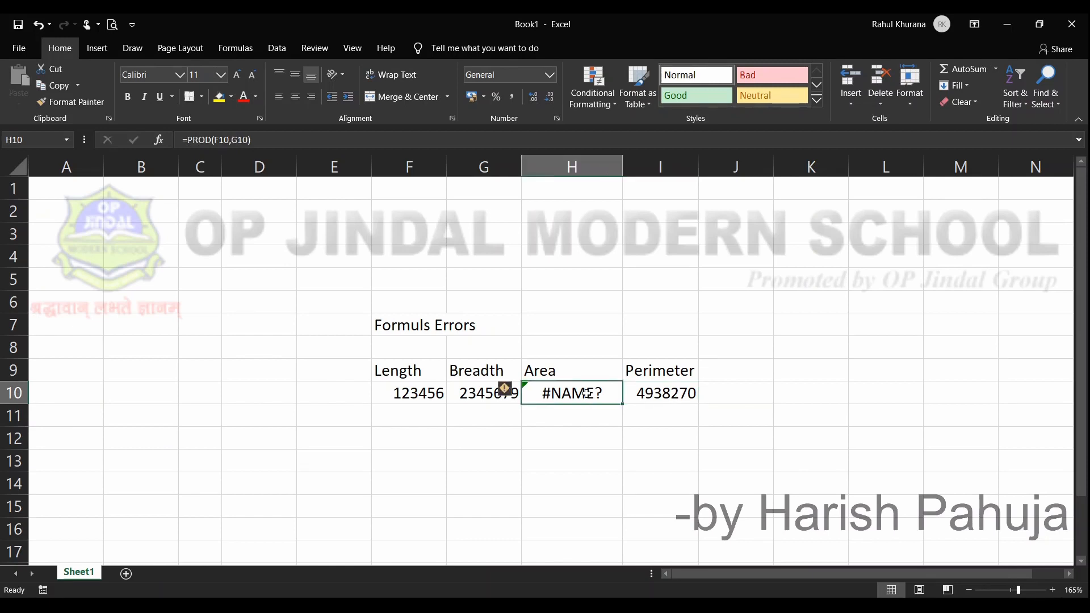
key("F2")
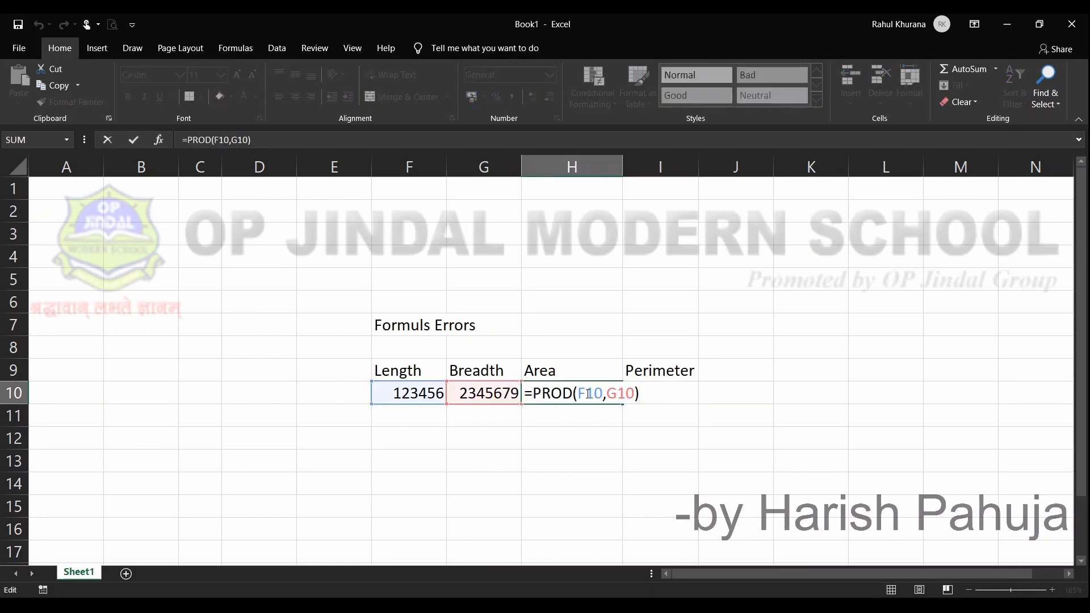
key("BackSpace")
key("BackSpace")
key("BackSpace")
key("BackSpace")
key("BackSpace")
key("BackSpace")
key("BackSpace")
key("BackSpace")
key("BackSpace")
key("BackSpace")
key("BackSpace")
key("BackSpace")
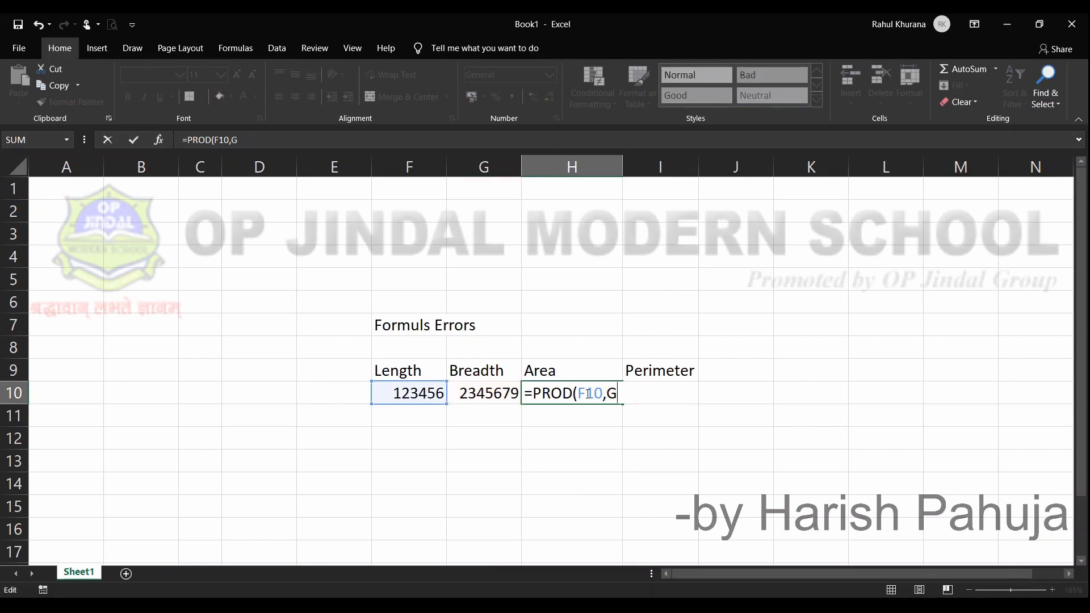
key("BackSpace")
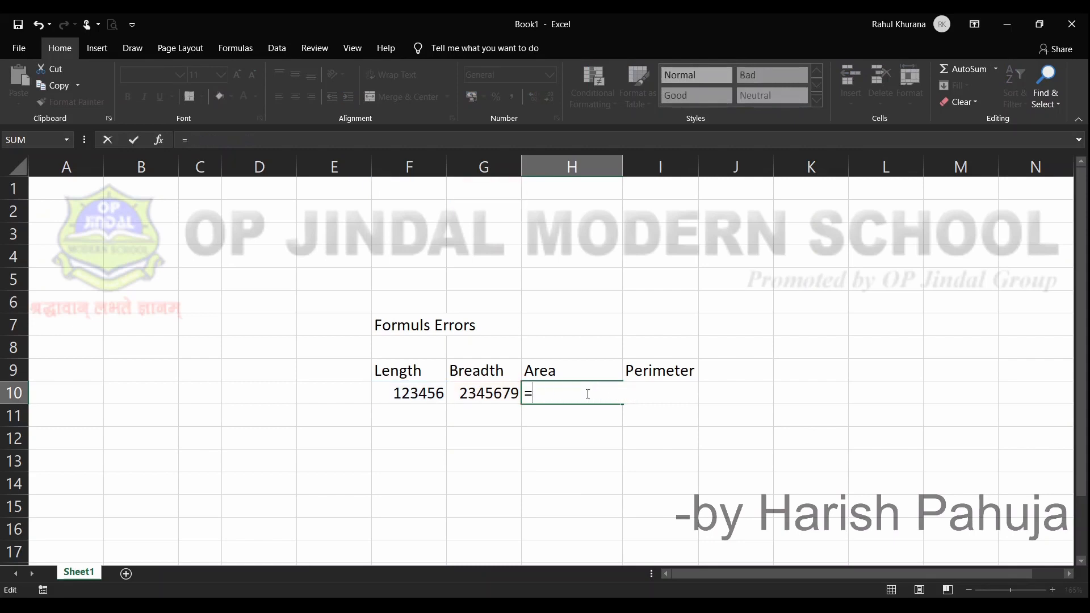
left_click(408, 393)
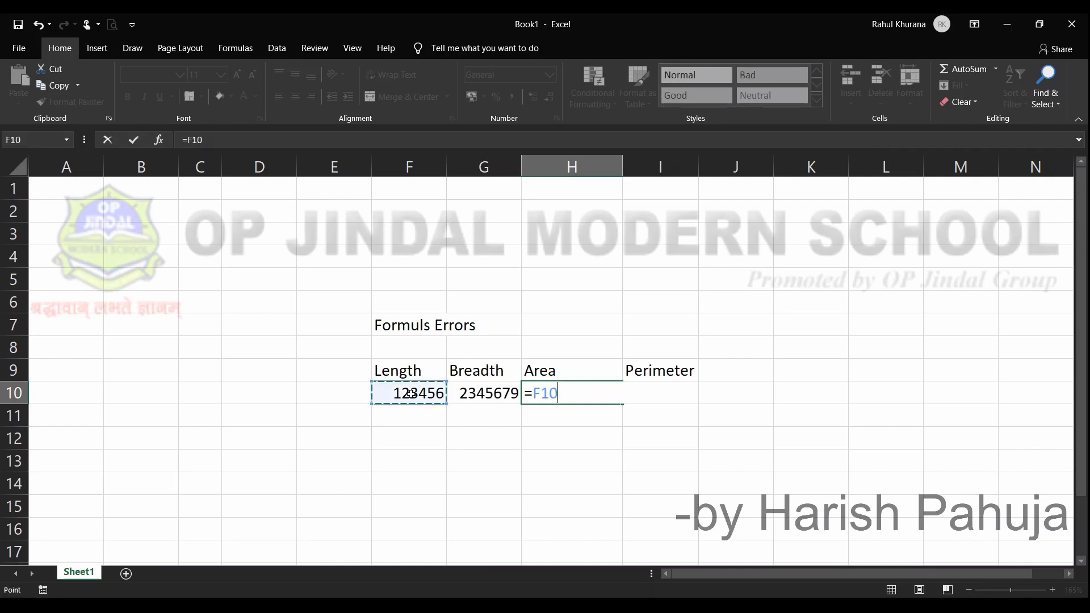
type("/")
left_click(473, 393)
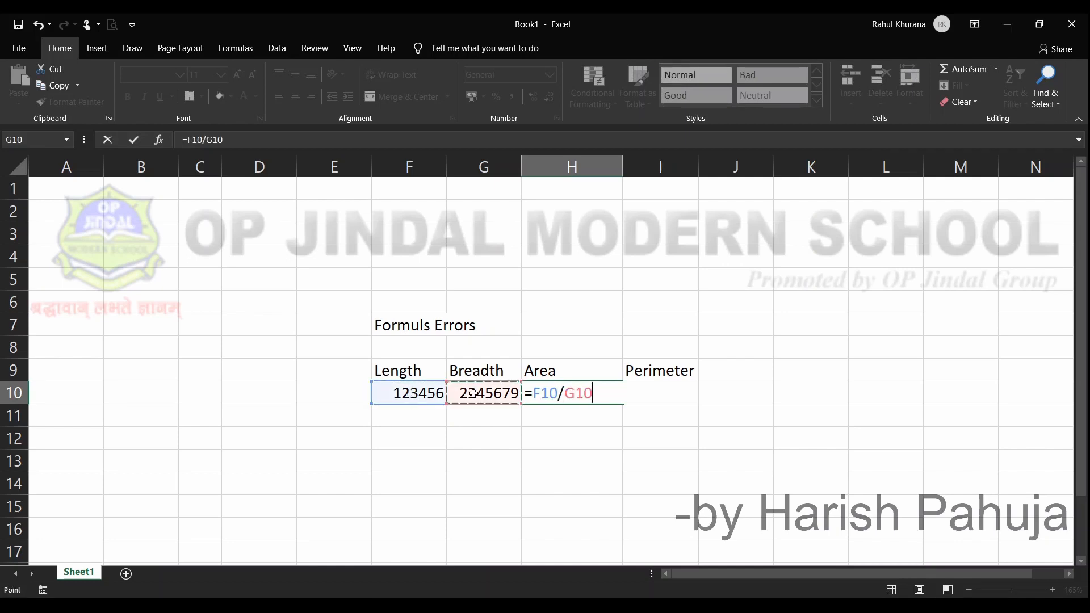
key("Return")
- Set the breadth in G10 to 0
key("Up")
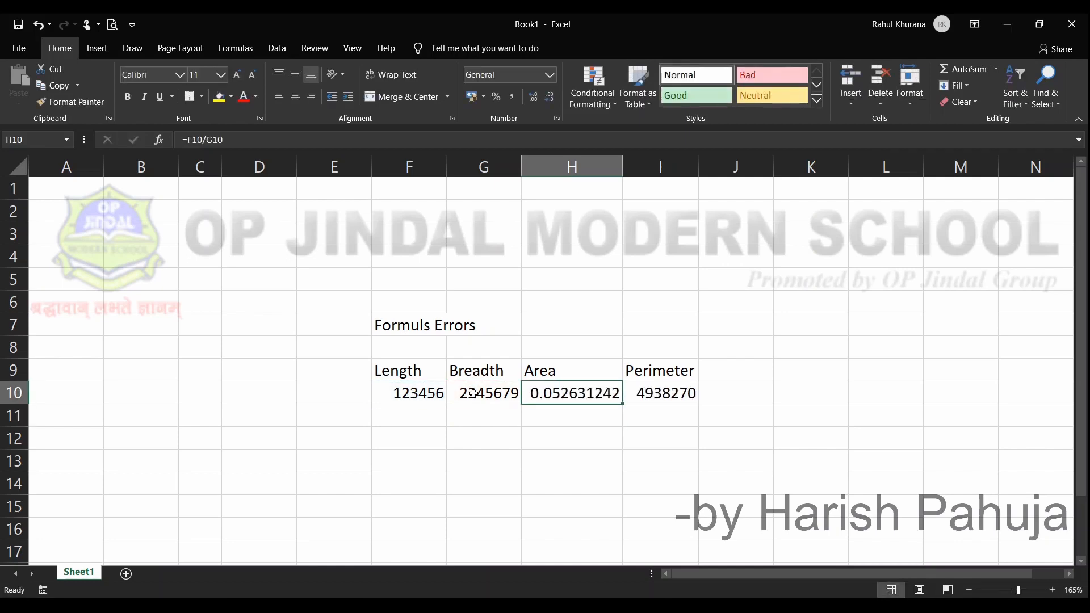
key("Left")
type("0")
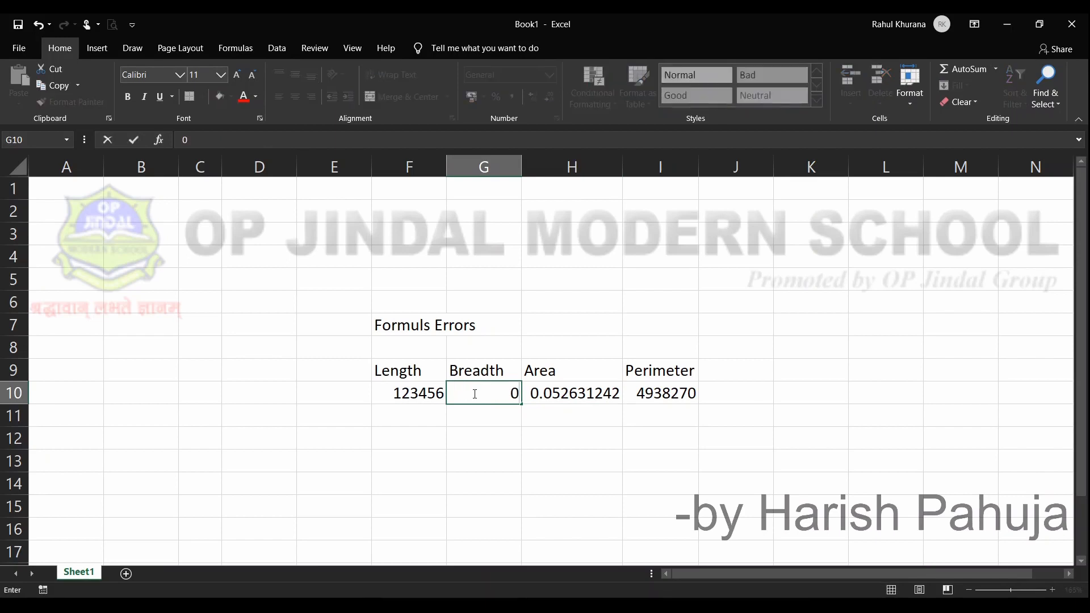
key("Right")
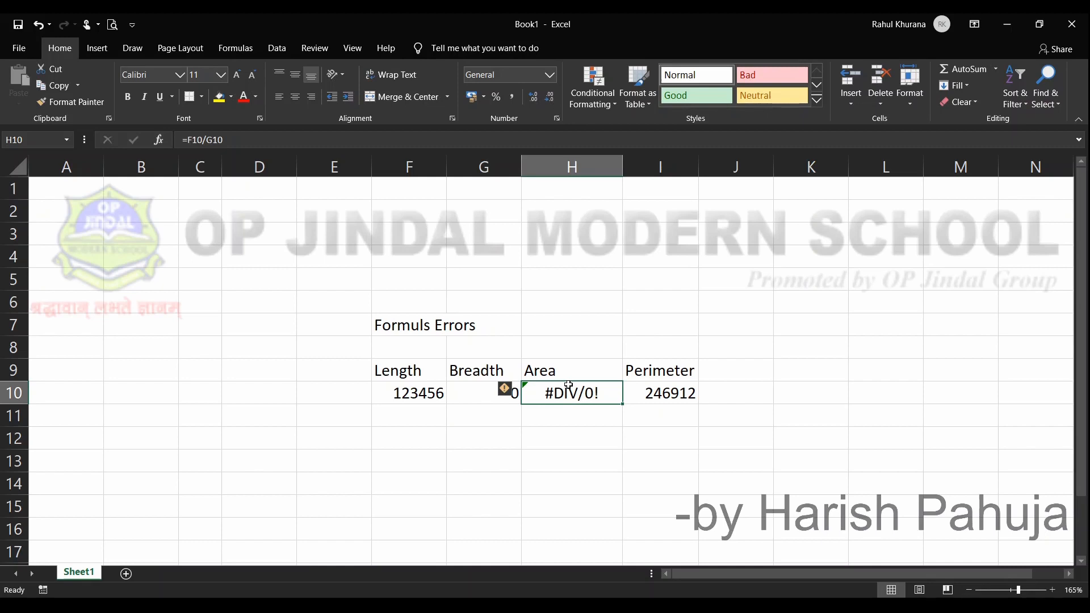
key("Down")
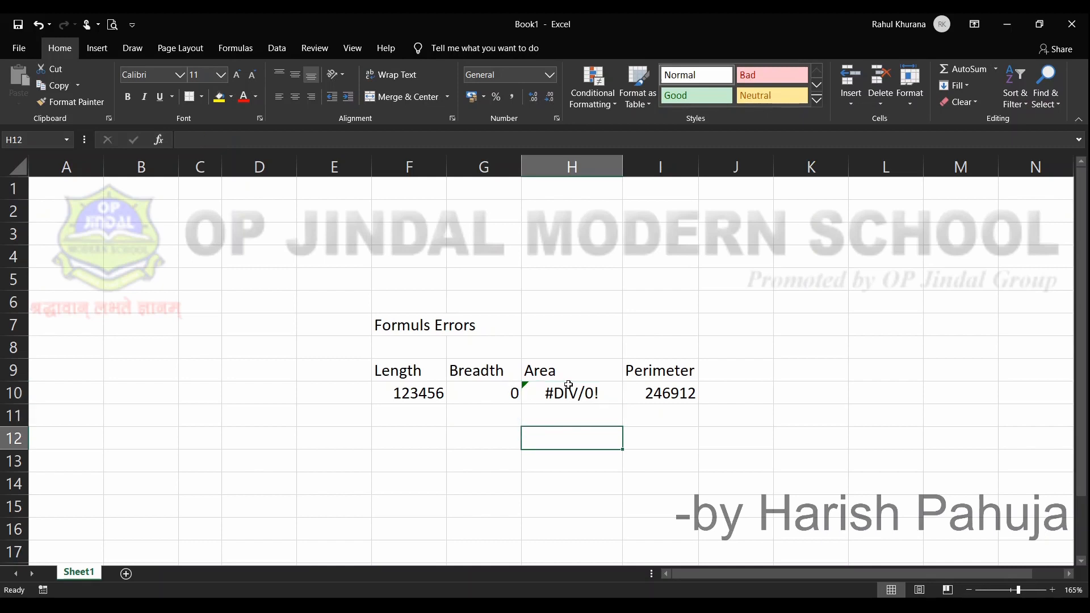
- Shorten the length in F10 to 123
key("Up")
key("Left")
key("Left")
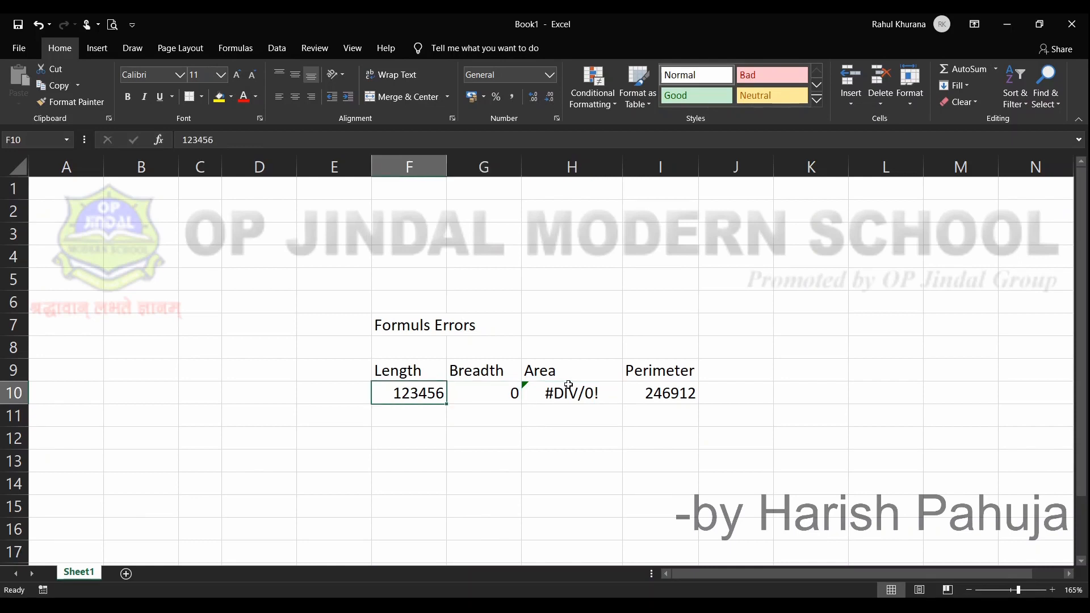
key("F2")
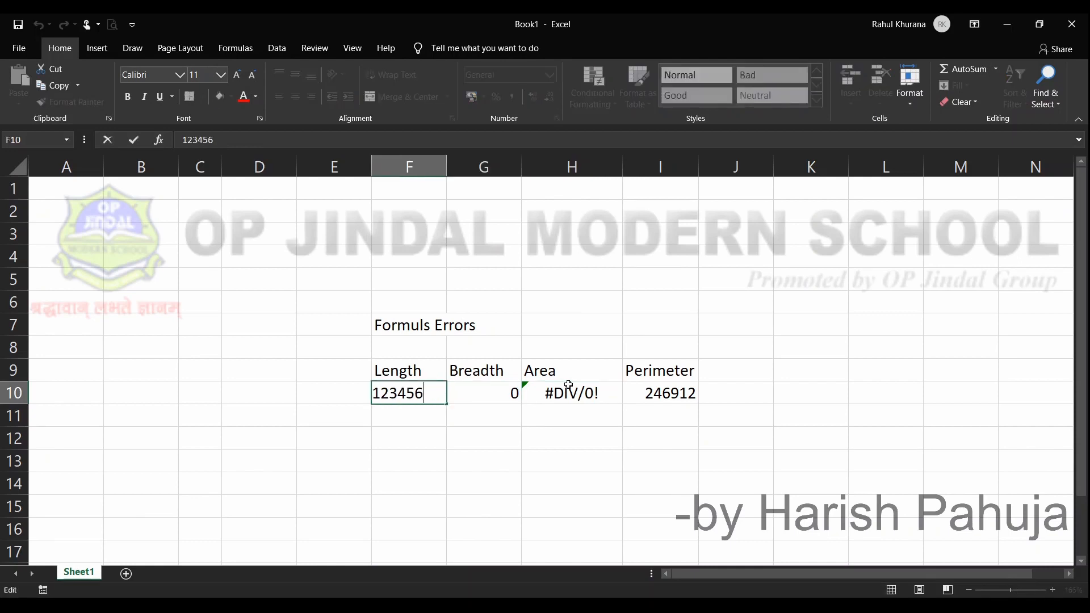
key("BackSpace")
key("BackSpace")
key("BackSpace")
key("Tab")
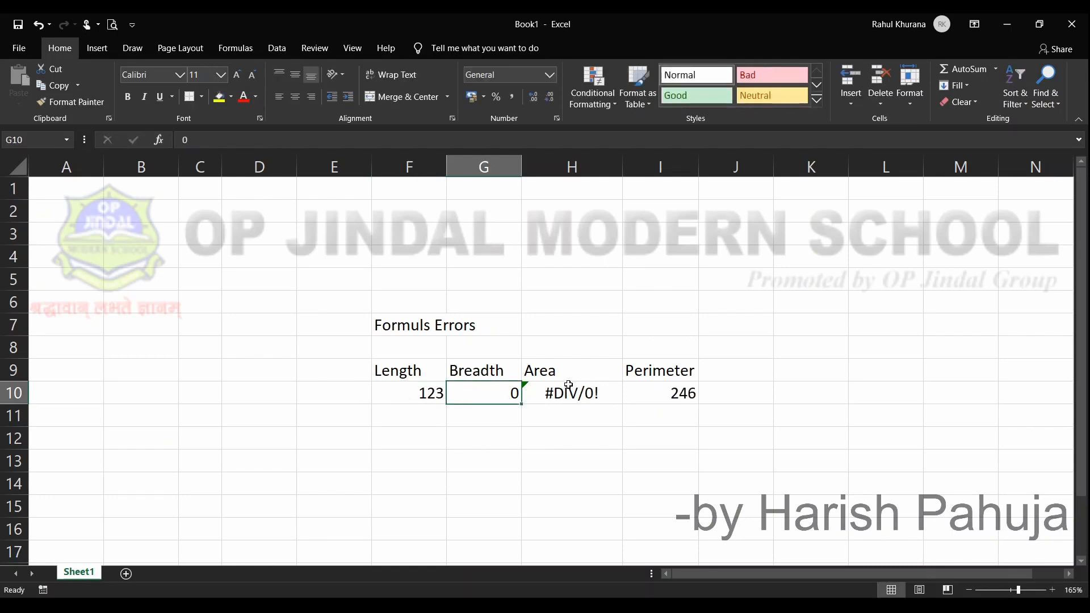
- Replace the breadth in G10 with the text abg
key("F2")
key("BackSpace")
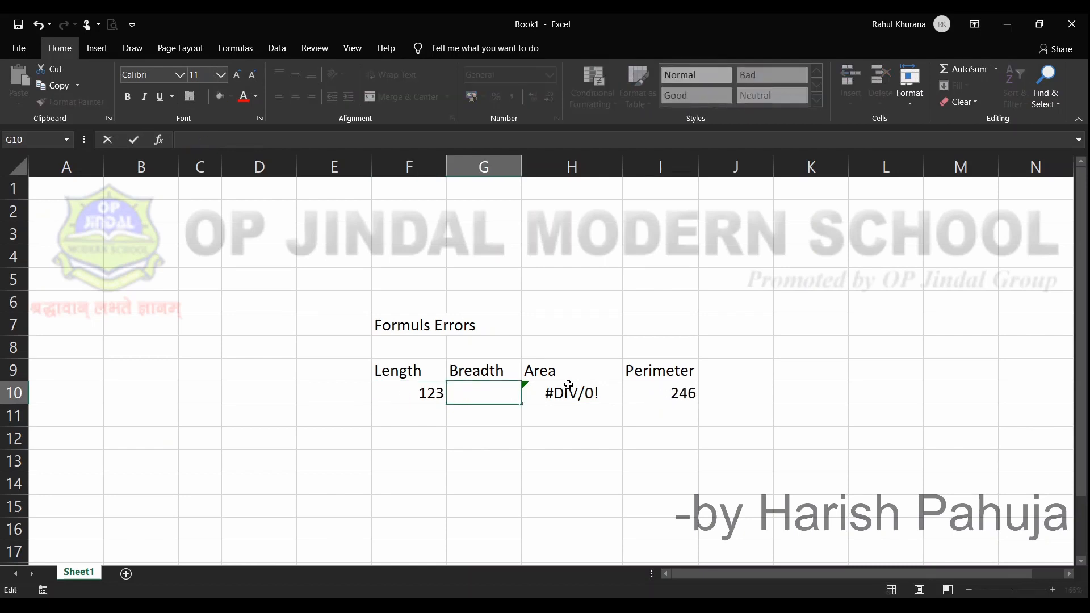
type("abg")
left_click(568, 385)
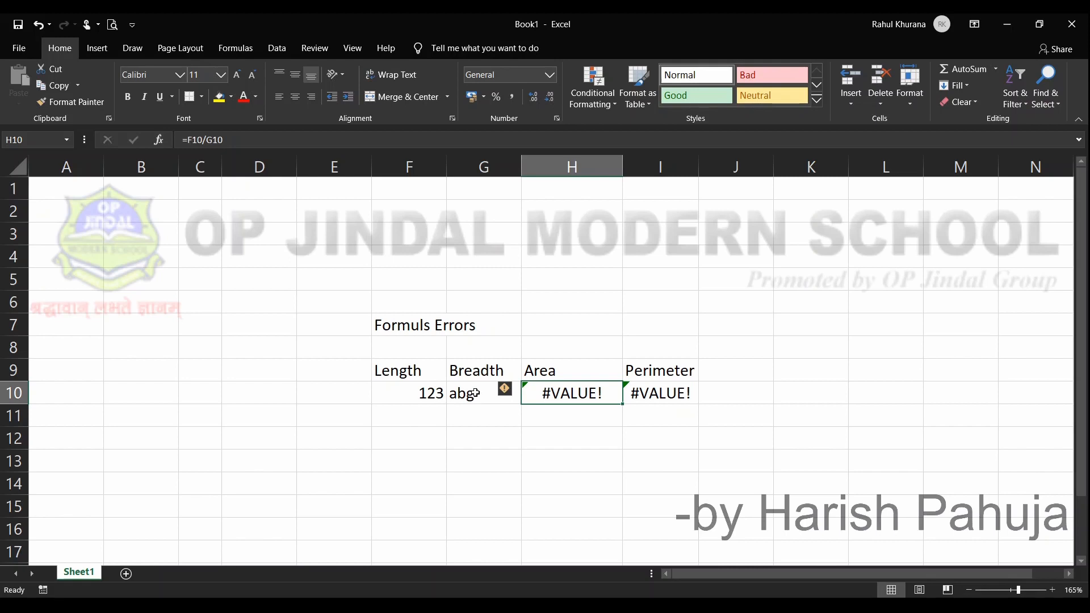
- Start a list of error types with #### in K8 and #Name in K9
key("Up")
key("Up")
key("Right")
key("Right")
key("Right")
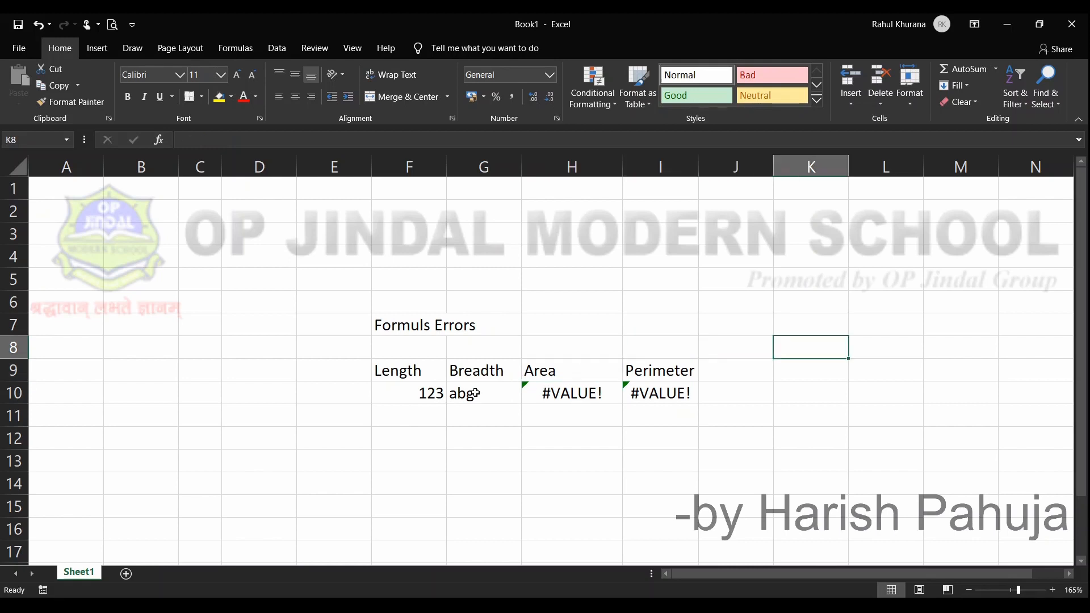
type("####")
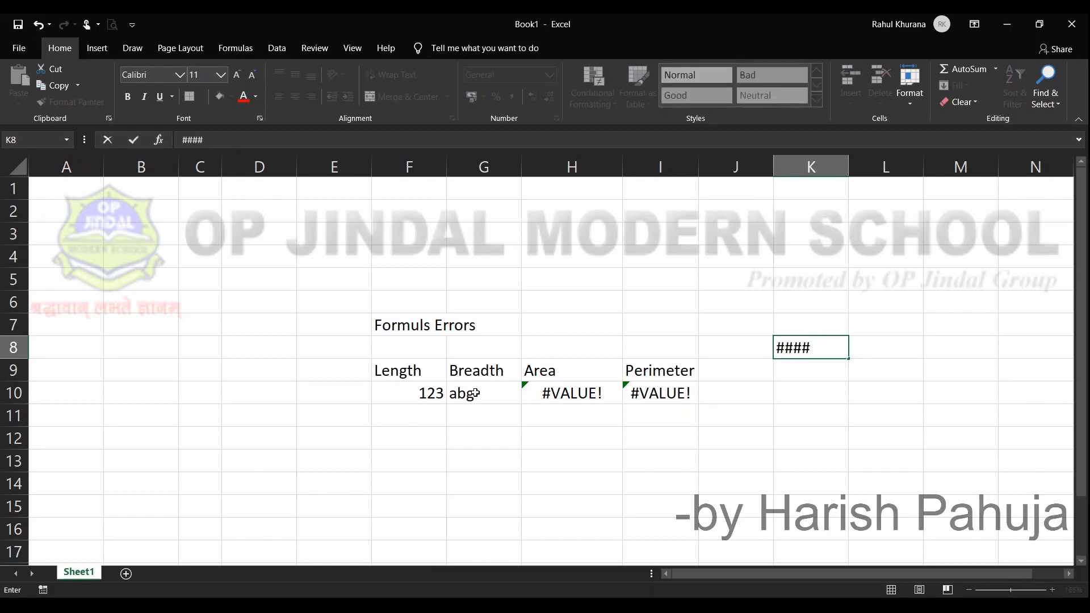
key("Return")
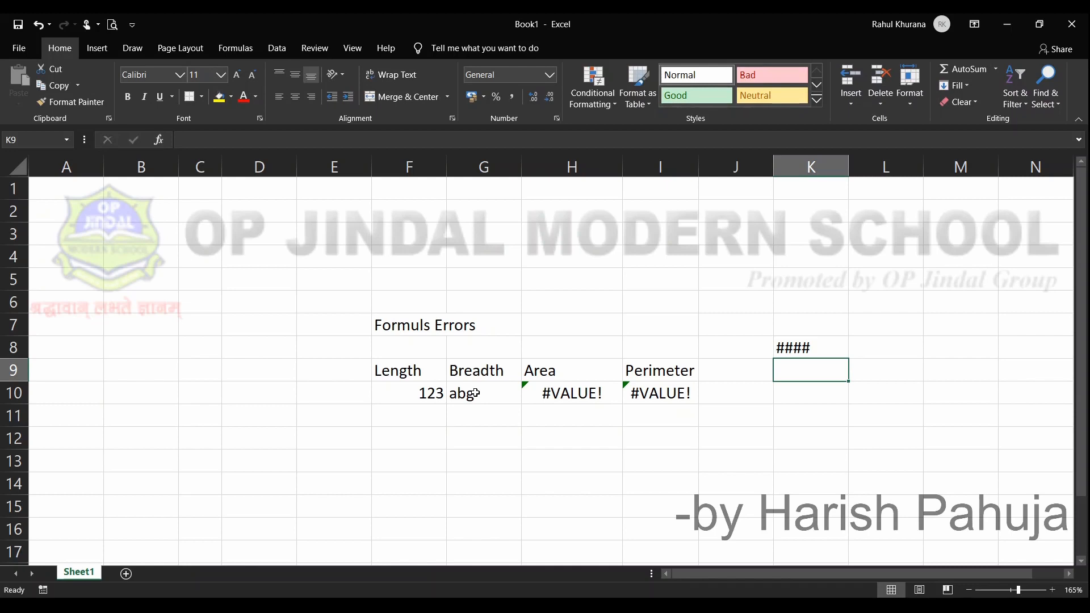
type("#NAme")
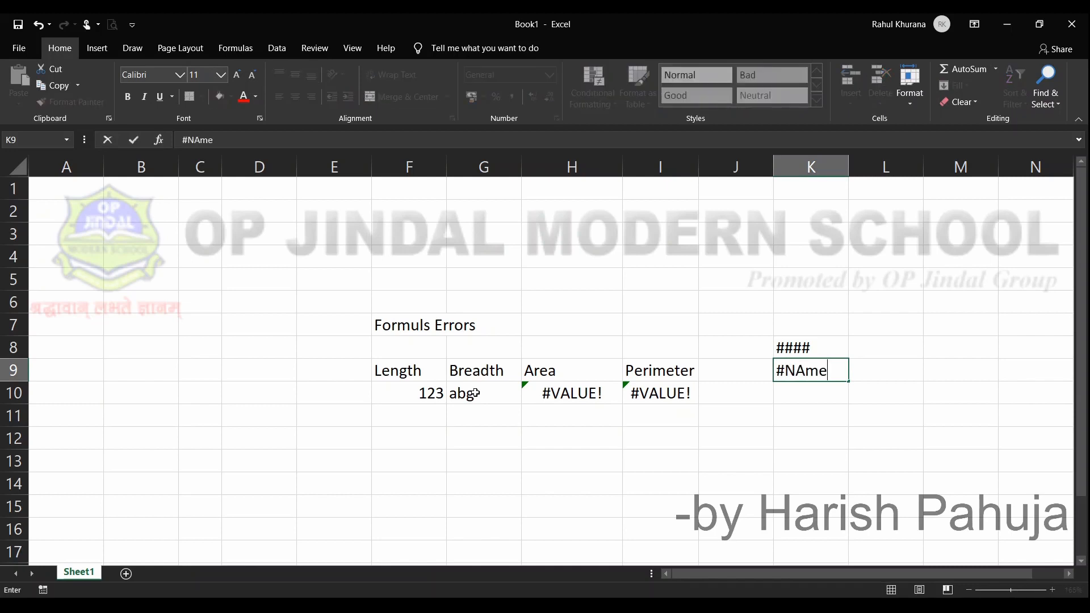
key("Return")
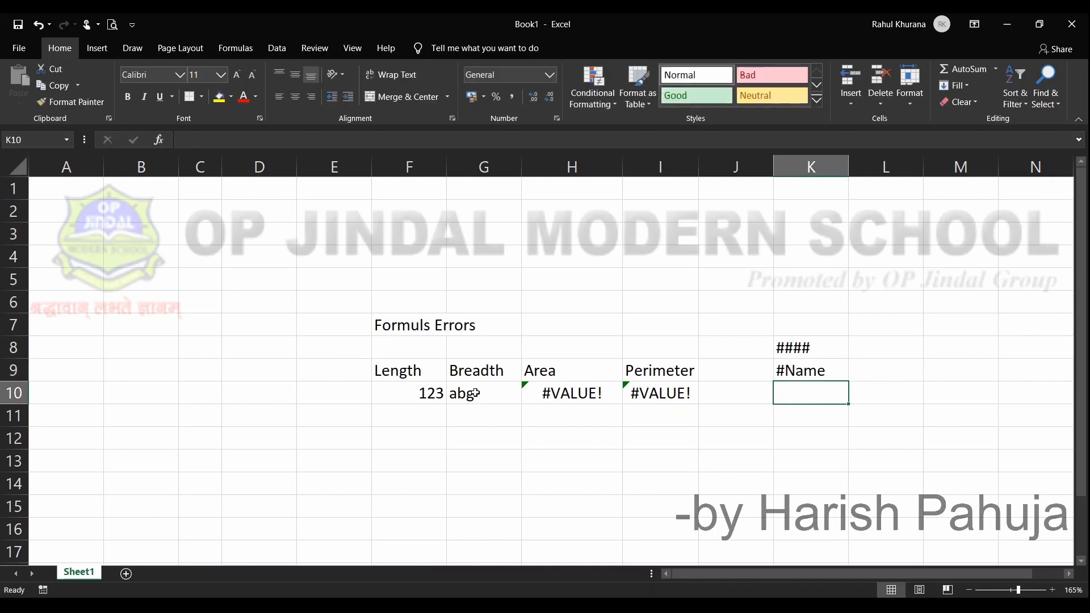
- Continue the error list with #Value in K10, #Div in K11 and #Ref in K12
type("#")
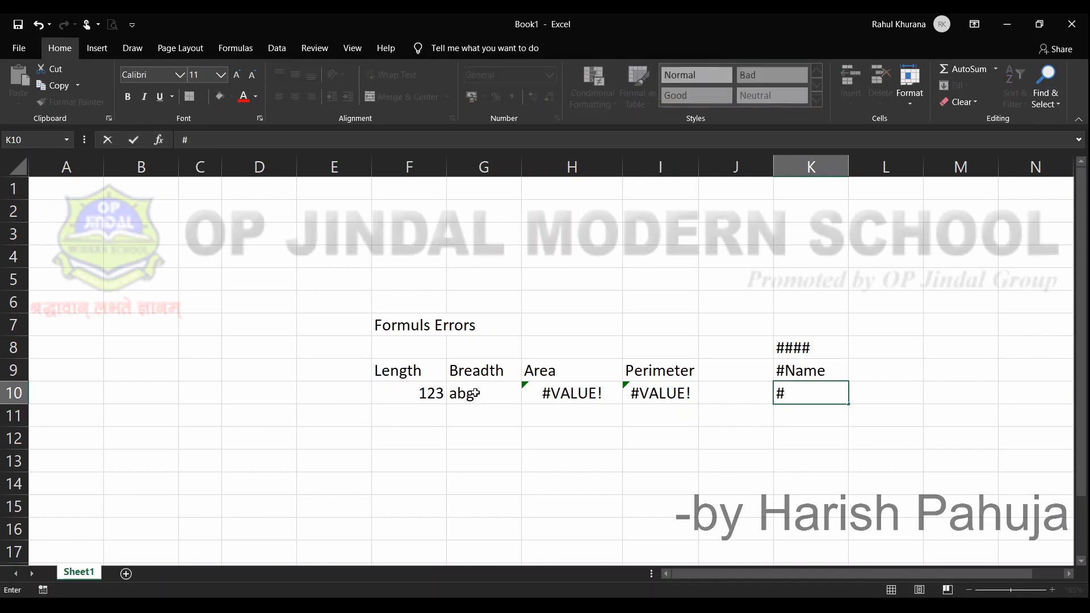
type("Value")
key("Return")
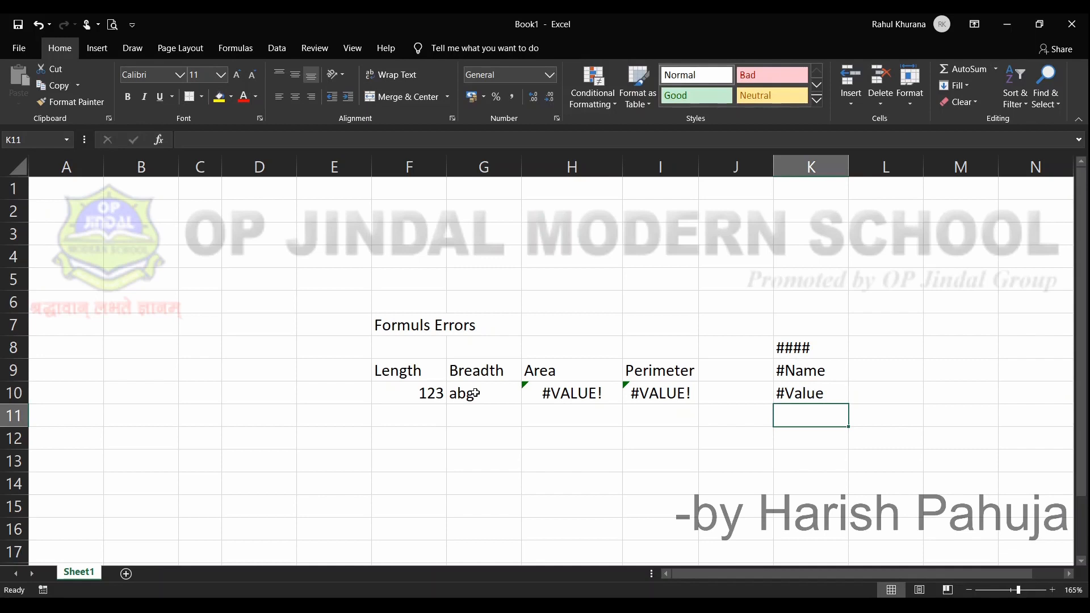
type("#")
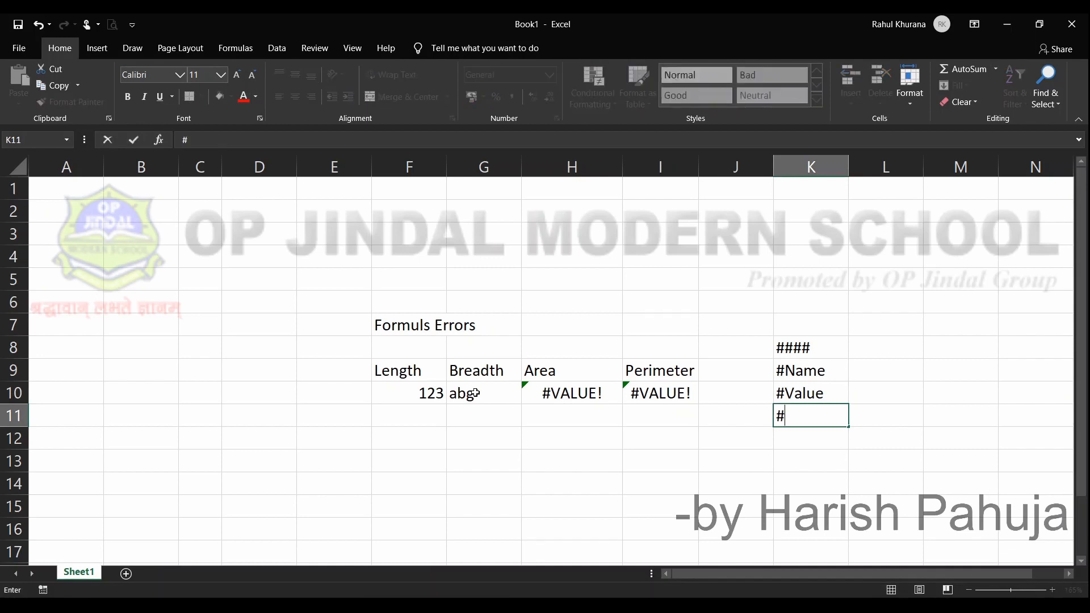
type("Div")
key("Return")
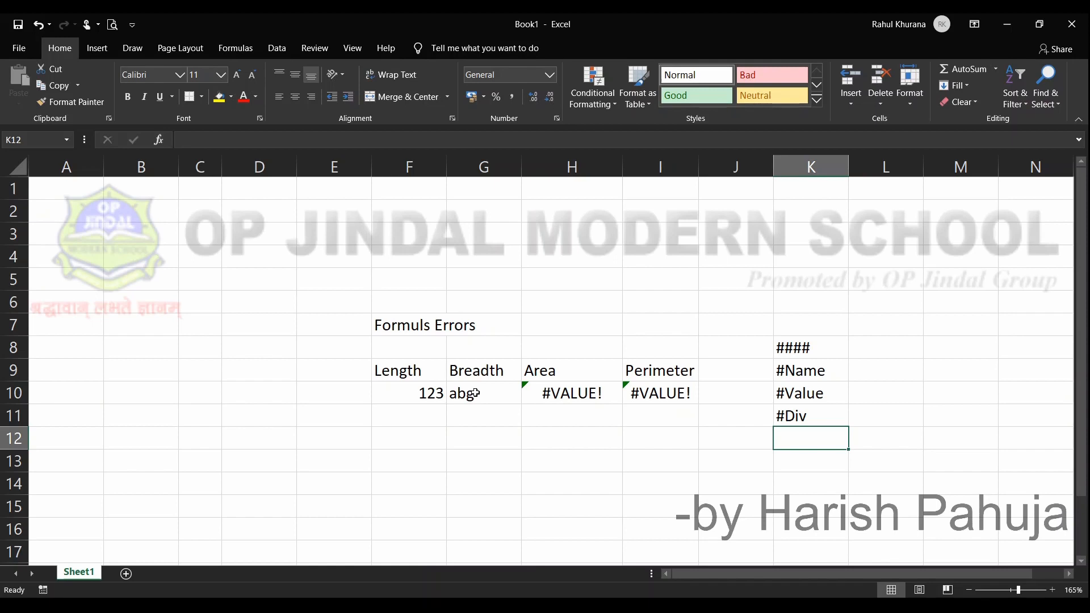
type("#")
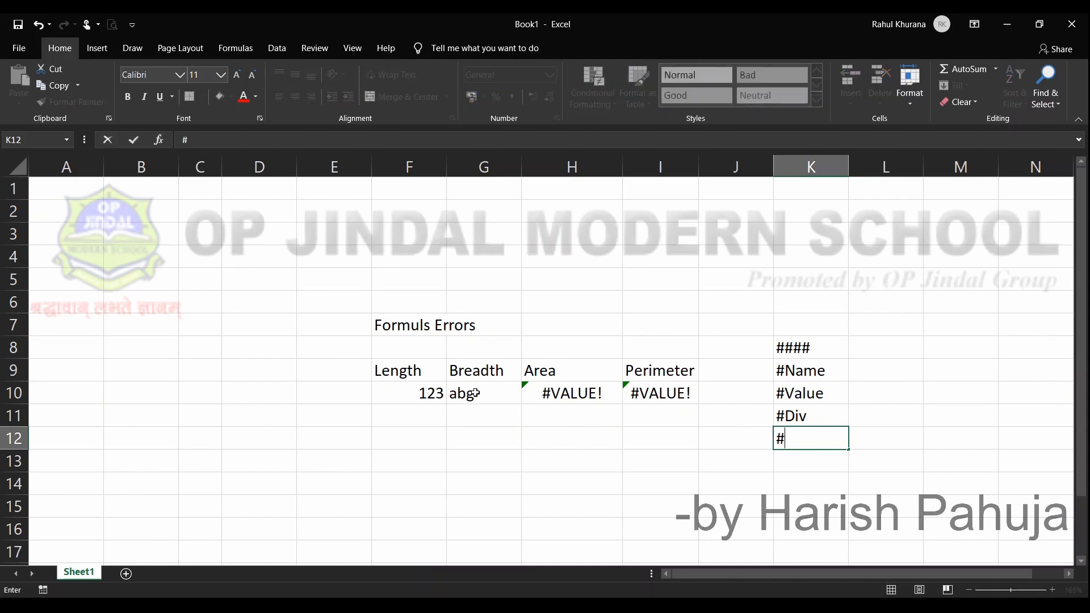
type("Ref")
key("Return")
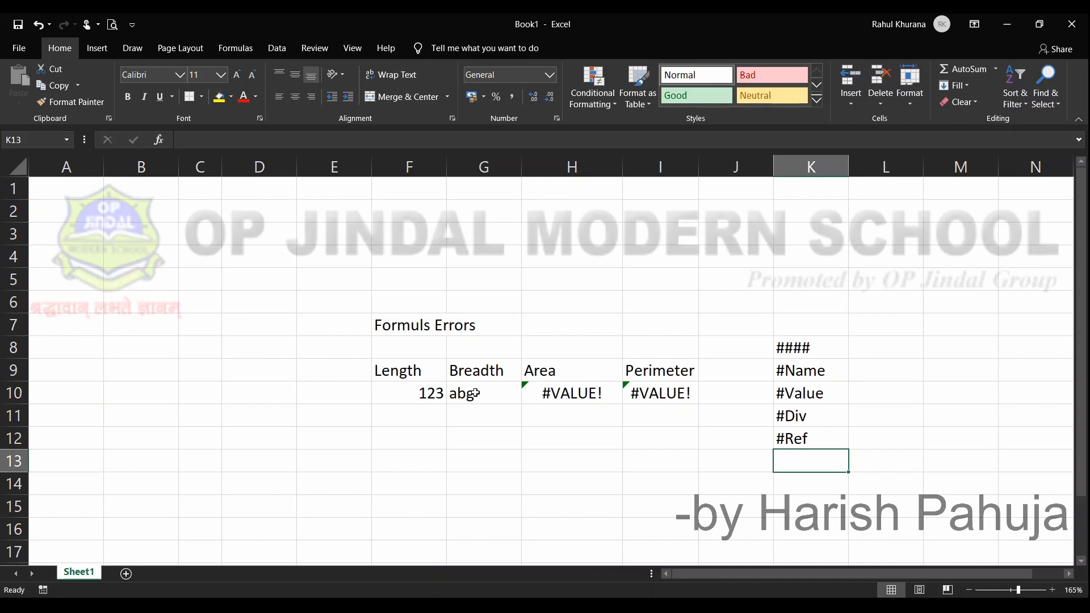
- Go back through the error list in column K and inspect the area formula in H10
key("Up")
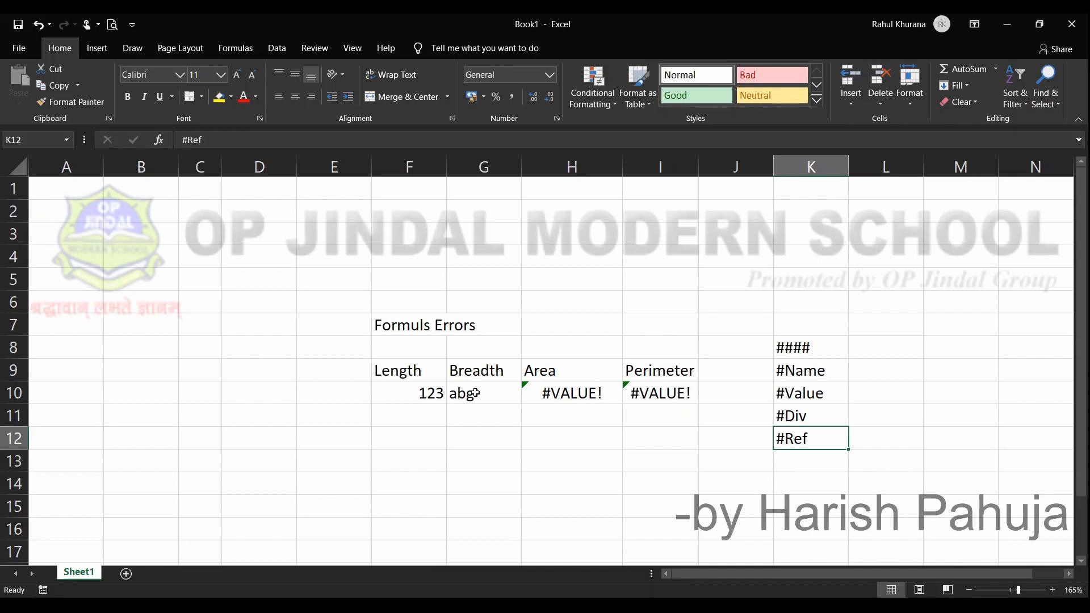
key("Up")
key("Up")
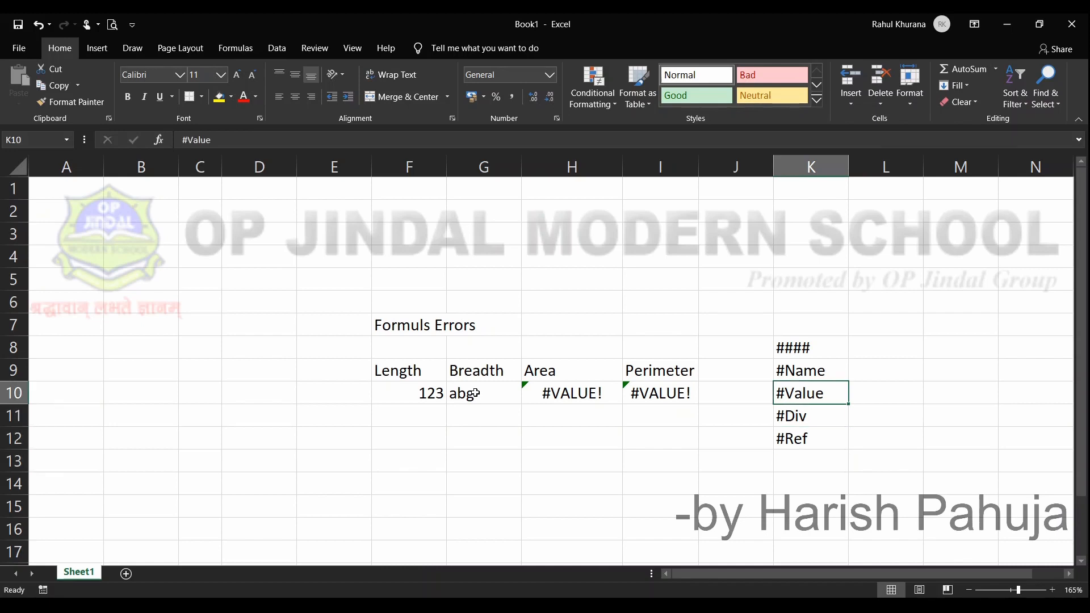
key("Left")
key("Left")
key("Left")
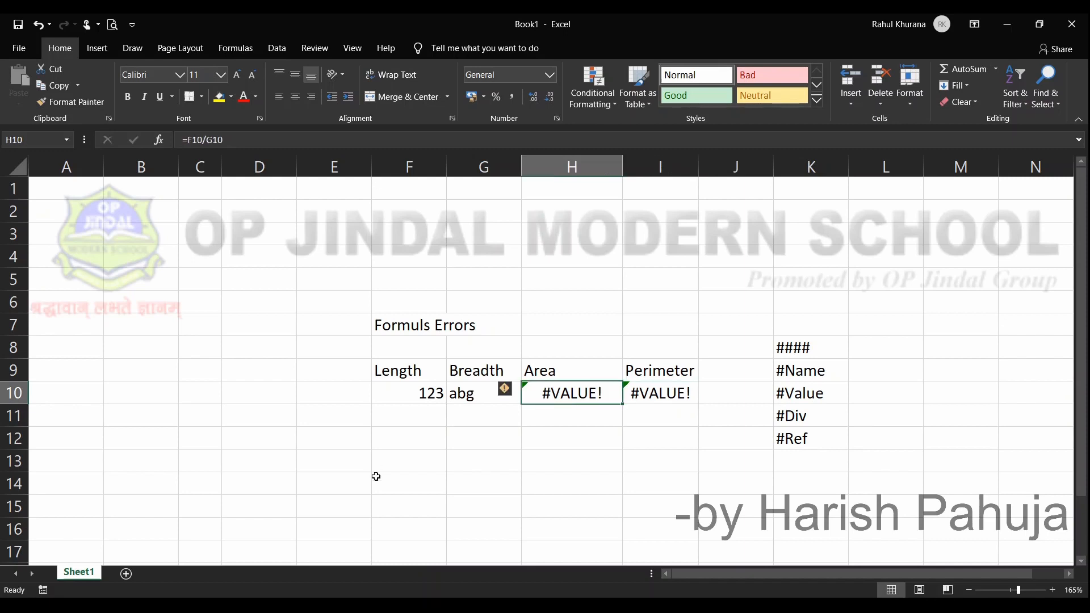
double_click(550, 386)
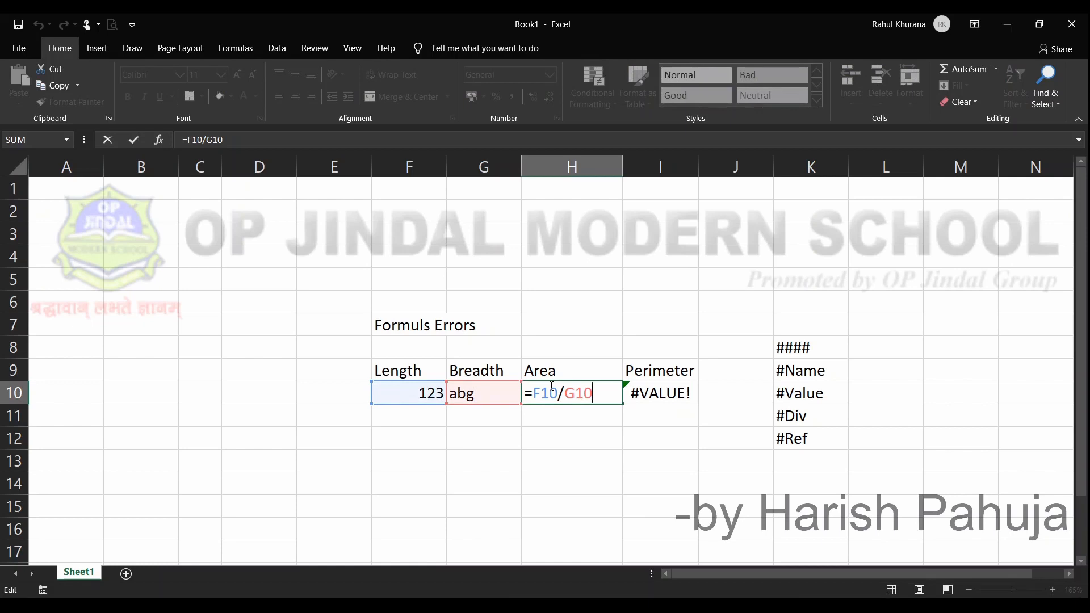
key("Return")
- Replace the text in the breadth cell G10 with the number 234
key("Up")
key("Left")
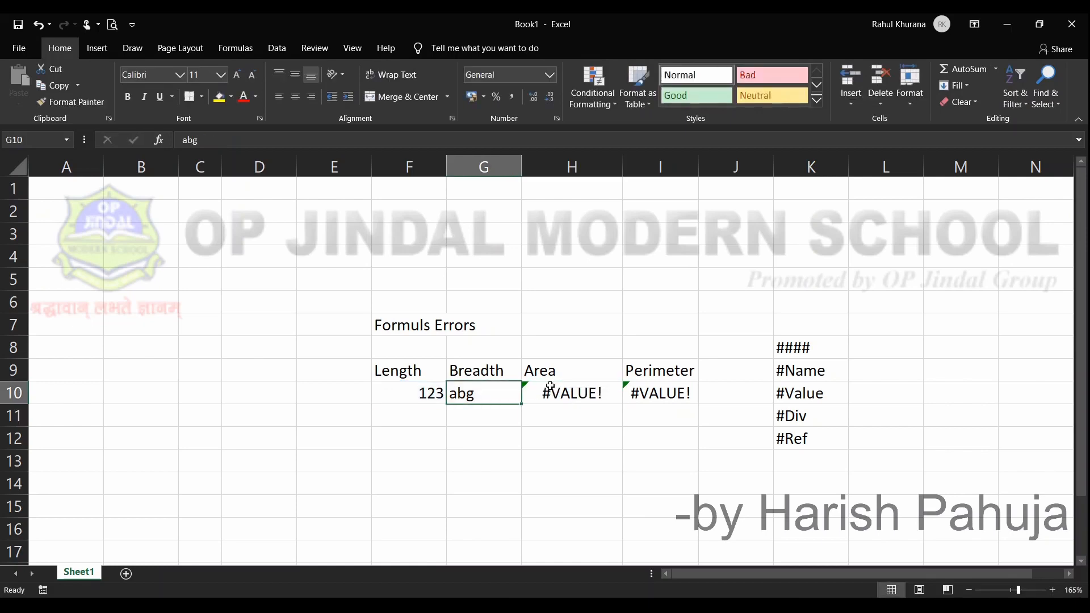
type("234")
key("Return")
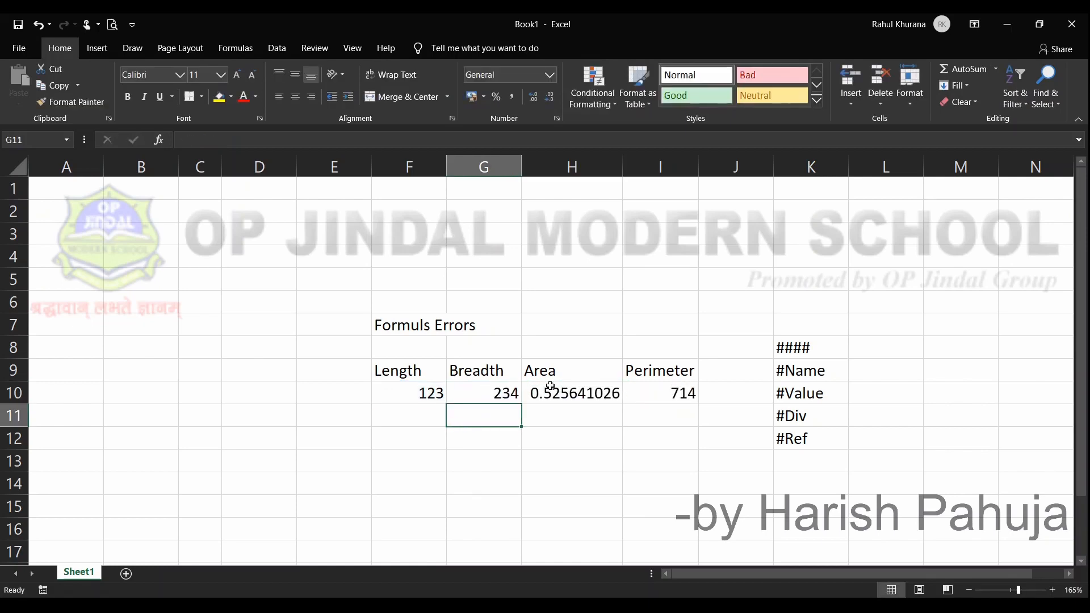
- Delete the entire Breadth column G and select the area cell in row 10 to inspect its formula
left_click(550, 387)
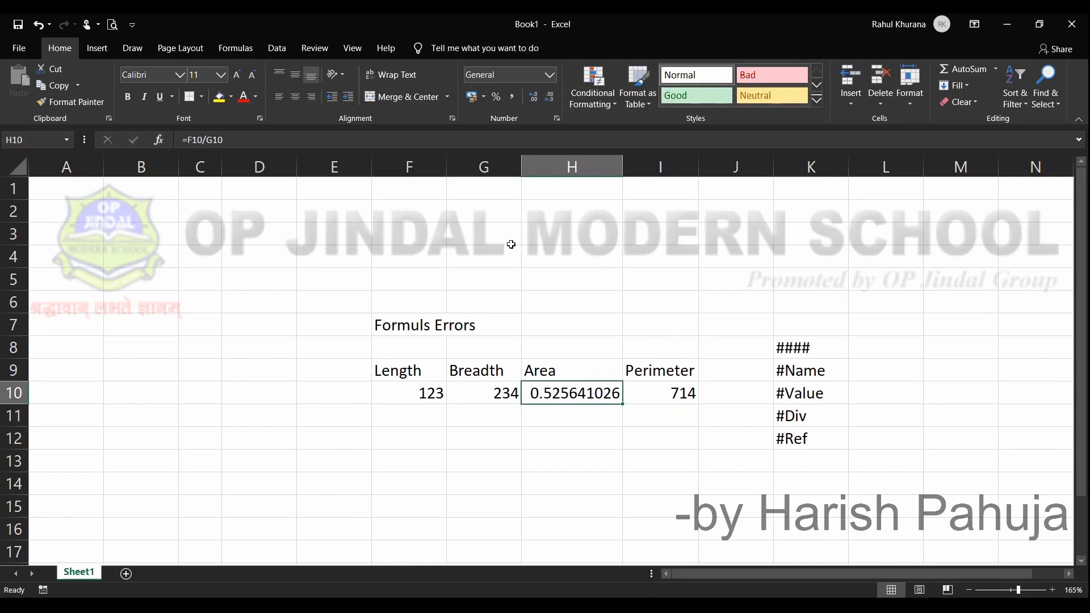
left_click(481, 161)
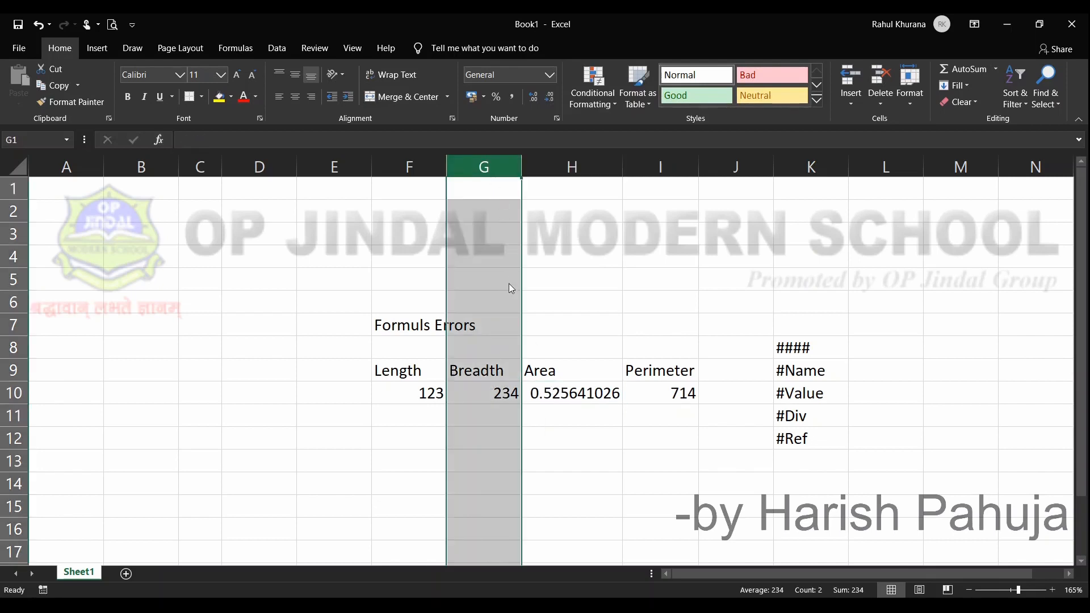
key("ctrl+minus")
left_click(505, 399)
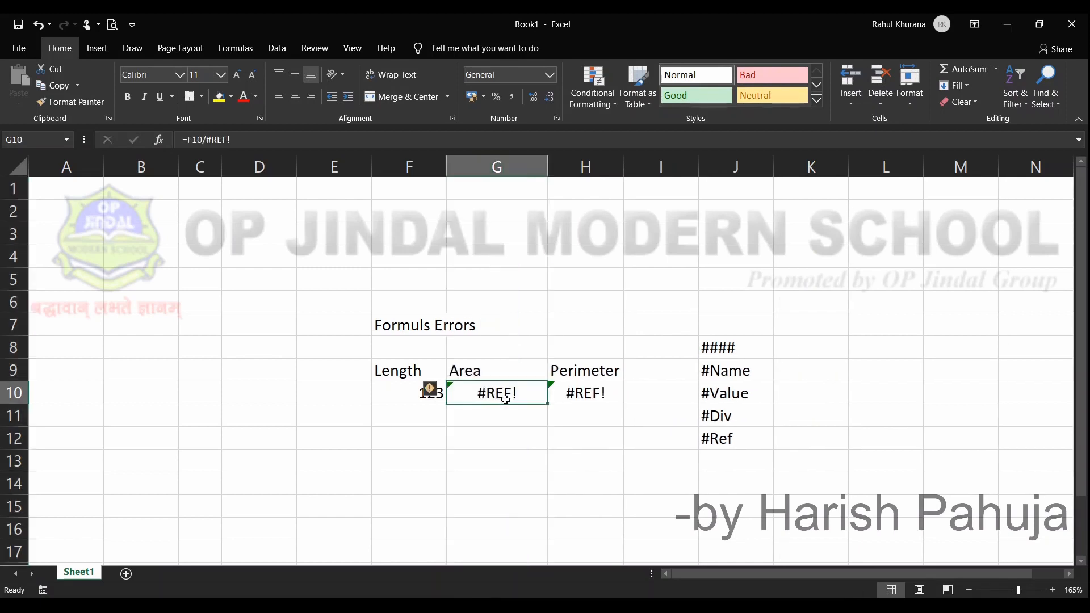